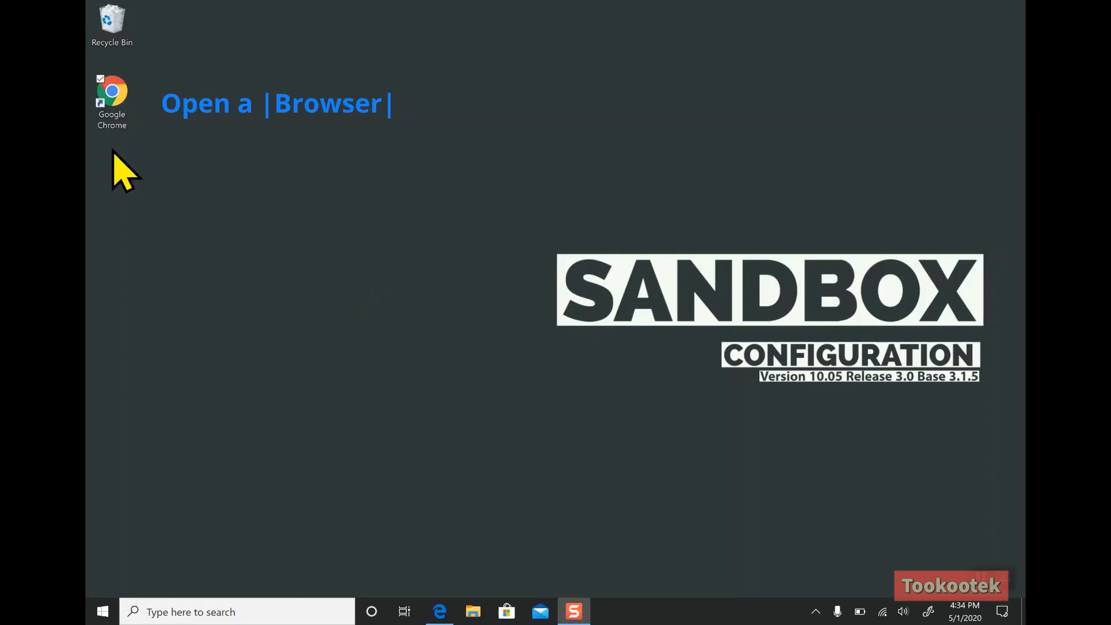
# - Open Google Chrome and search the web for "mysql installer for windows"
pyautogui.doubleClick(115, 93)
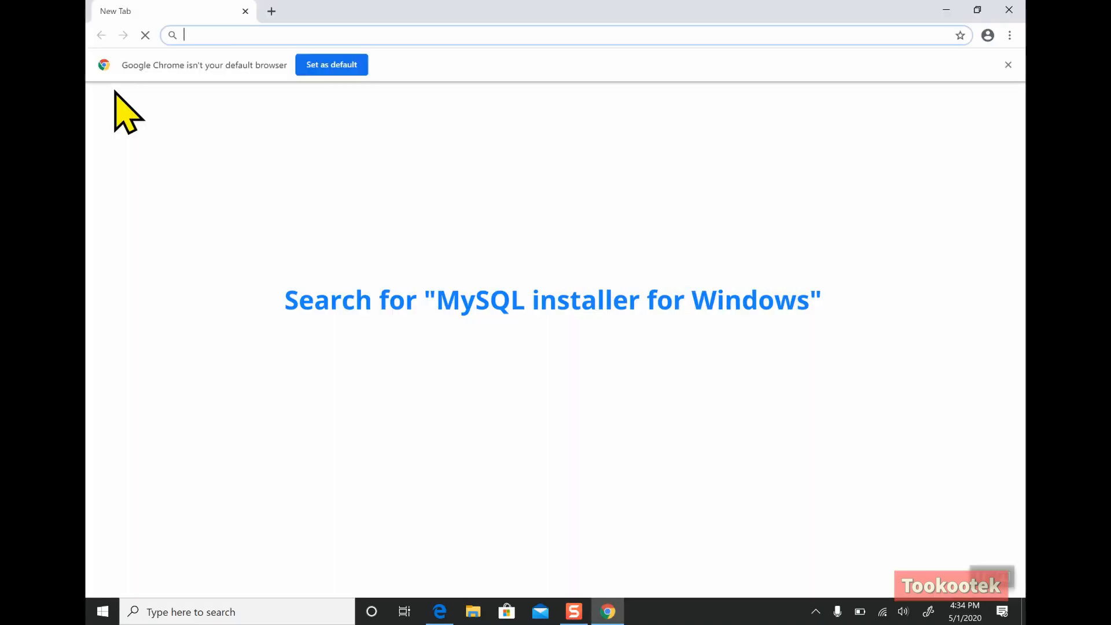
pyautogui.write('mysql ')
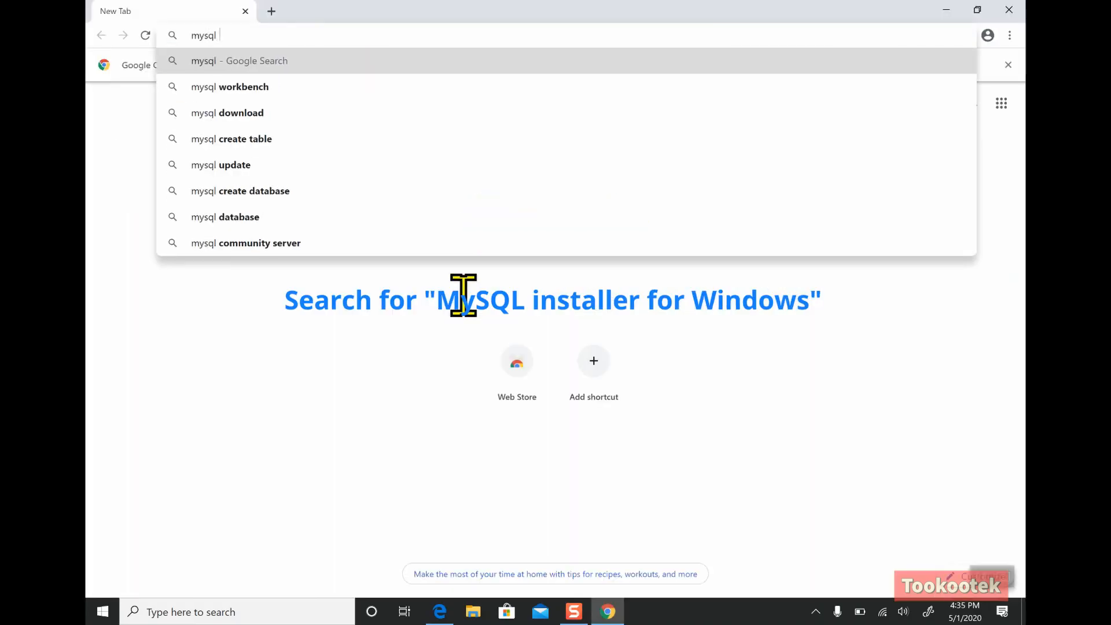
pyautogui.write('installer')
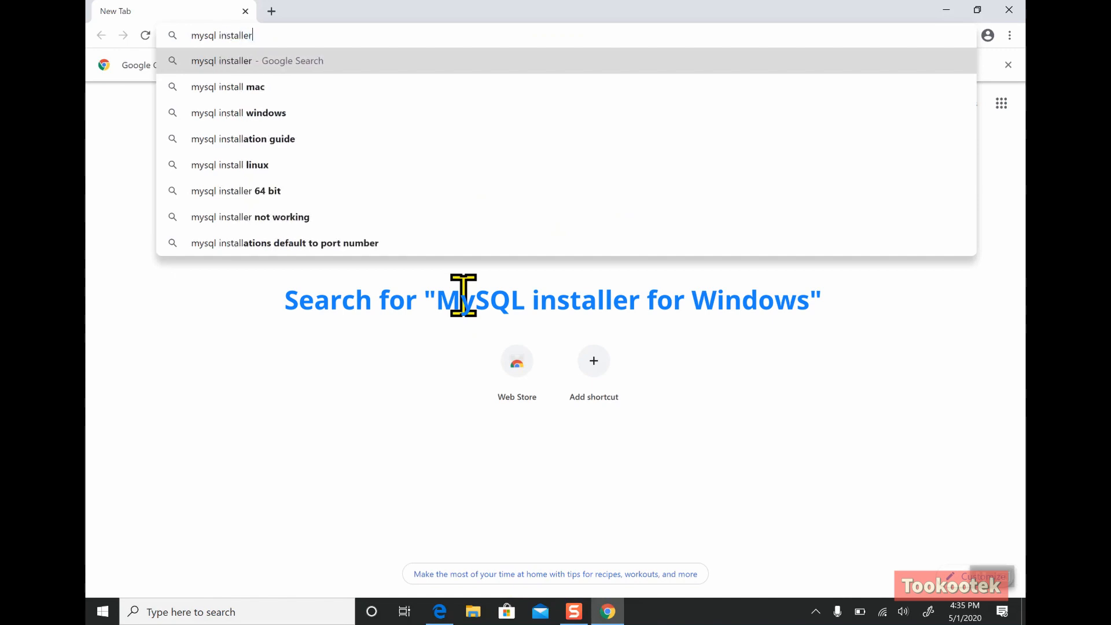
pyautogui.write(' for windows')
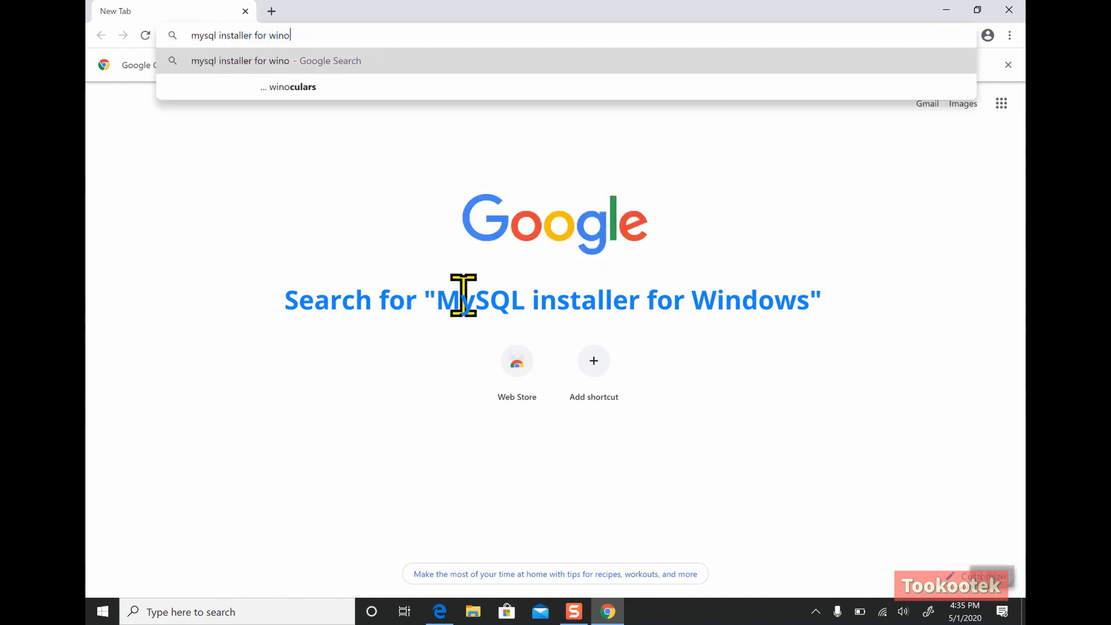
pyautogui.press('Return')
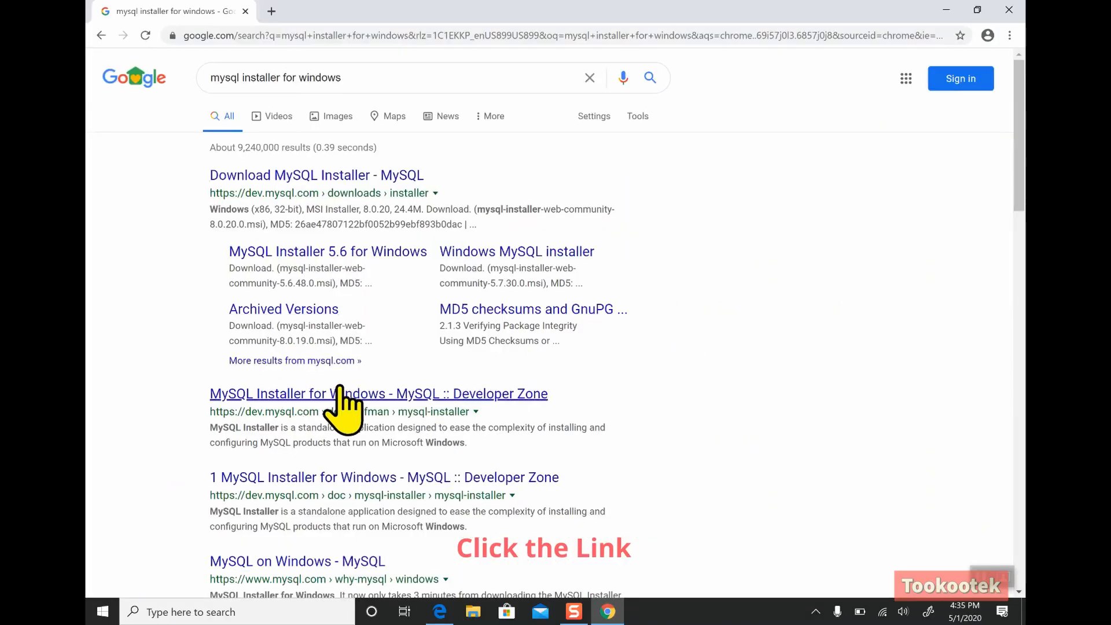
# - Open the MySQL on Windows result and go through the MySQL Community (GPL) Downloads to the MySQL Installer for Windows page
pyautogui.click(287, 560)
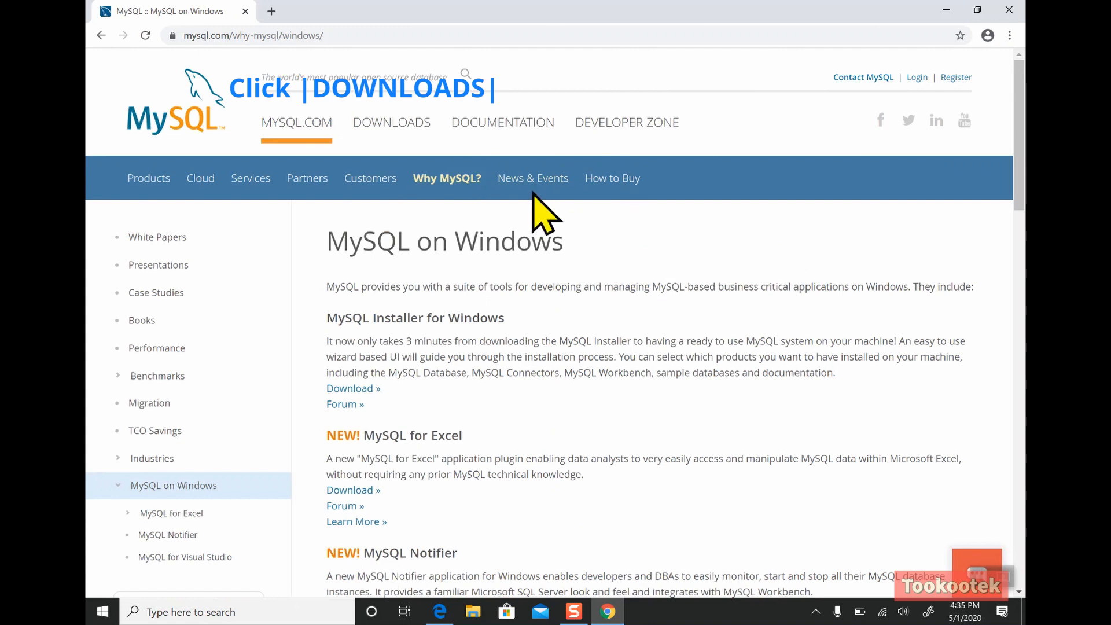
pyautogui.click(408, 122)
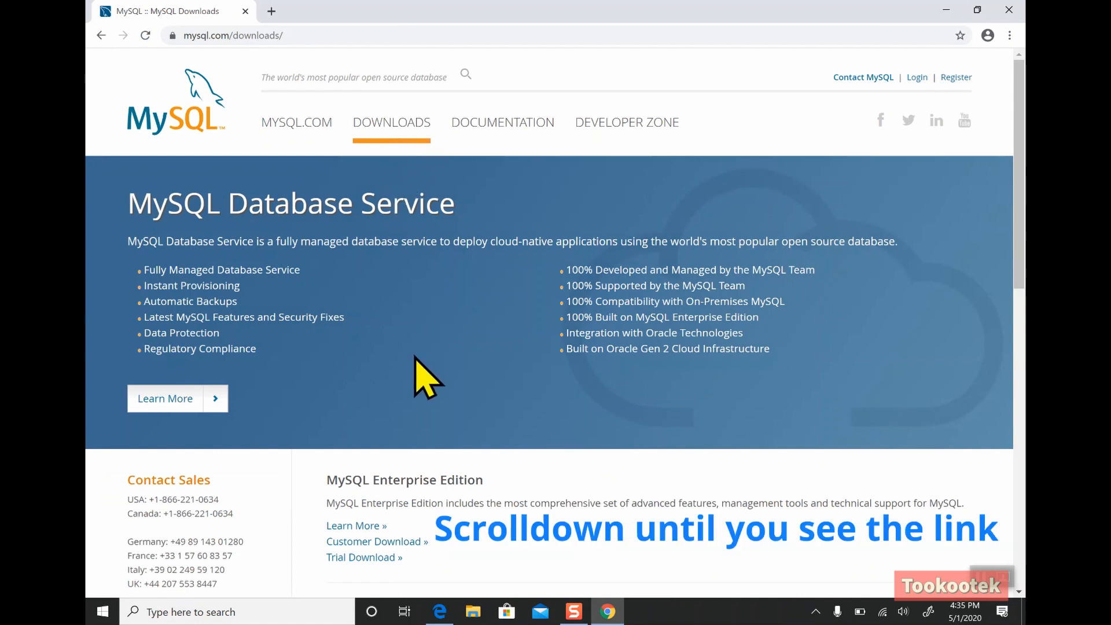
pyautogui.scroll(-3, 427, 376)
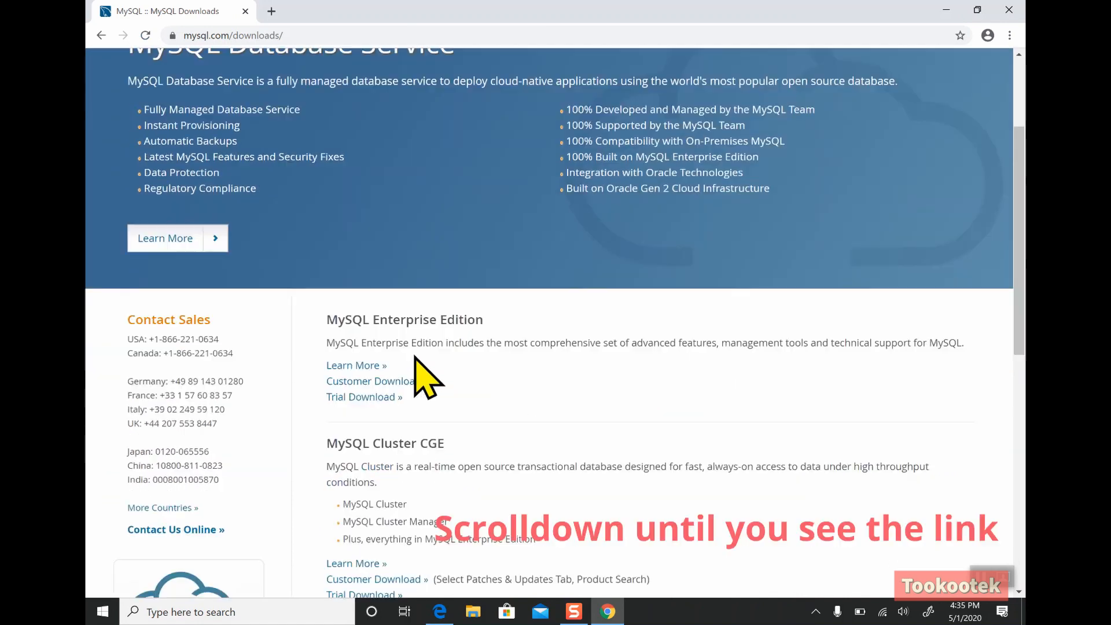
pyautogui.scroll(-5, 425, 375)
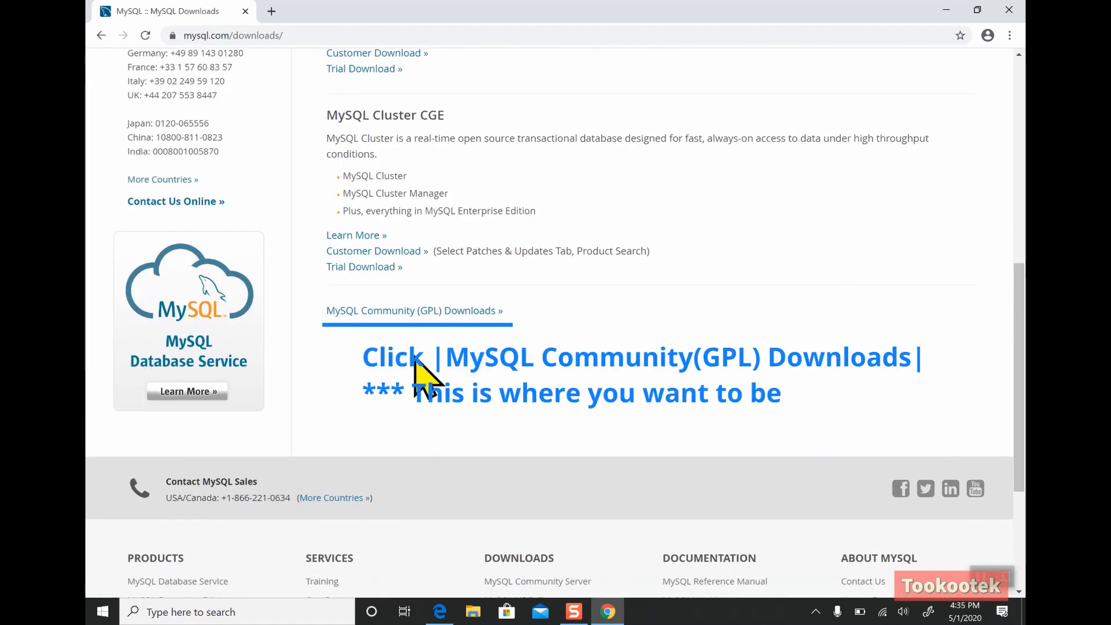
pyautogui.click(420, 312)
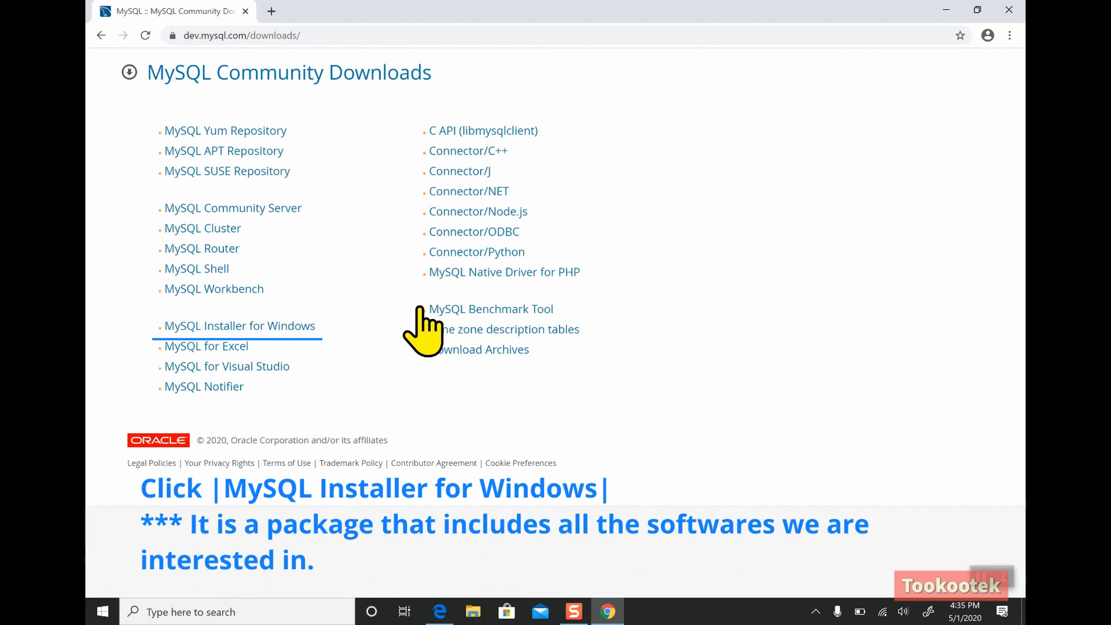
pyautogui.click(293, 331)
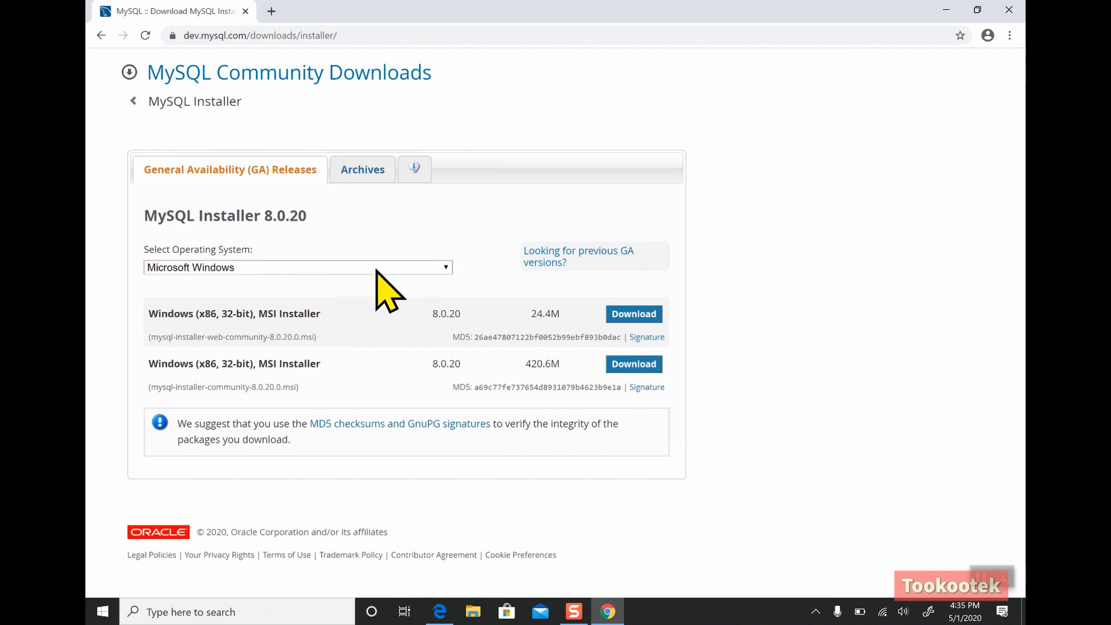
# - Keep Microsoft Windows as the operating system and download the 420.6M MSI installer, mysql-installer-community-8.0.20.0.msi
pyautogui.click(438, 266)
pyautogui.click(461, 248)
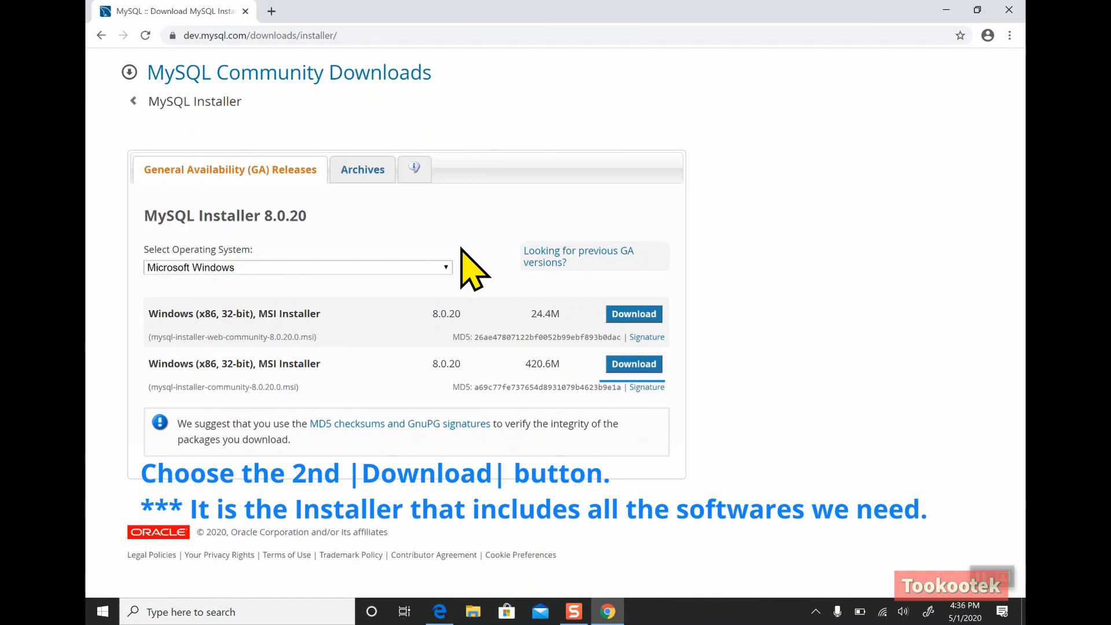
pyautogui.click(627, 365)
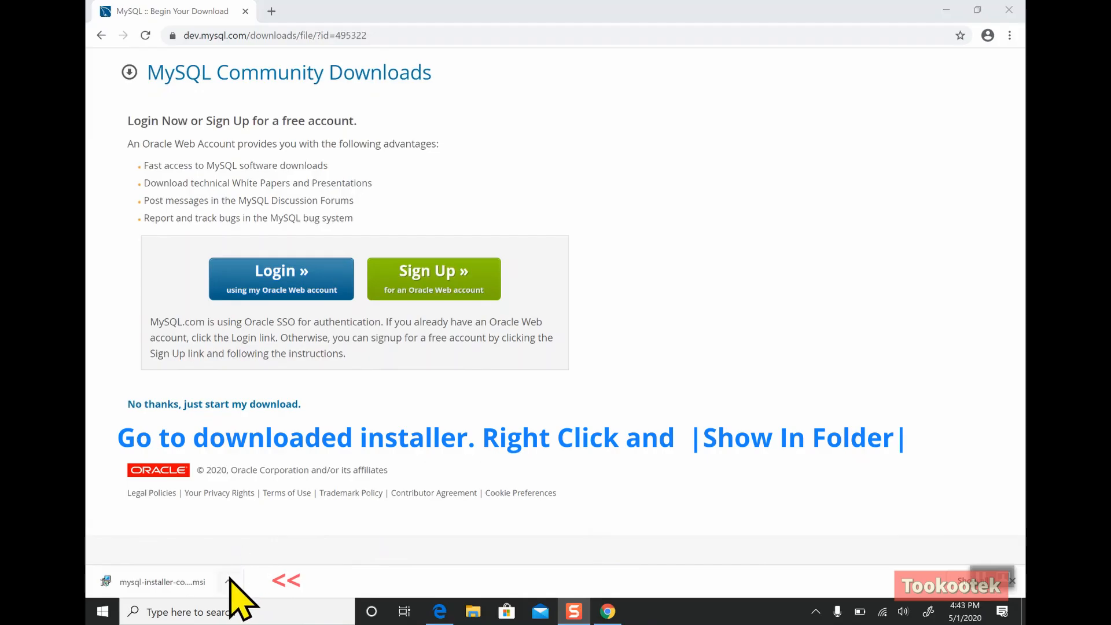
# - Show the downloaded MySQL installer in its folder and launch mysql-installer-community-8.0.20.0
pyautogui.click(228, 581)
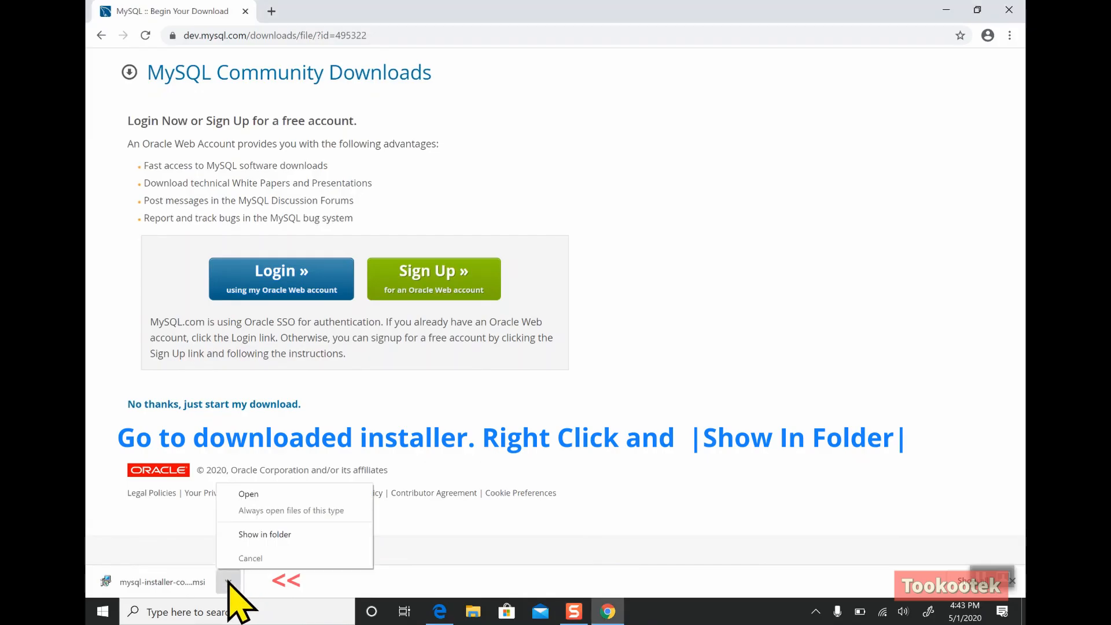
pyautogui.click(264, 534)
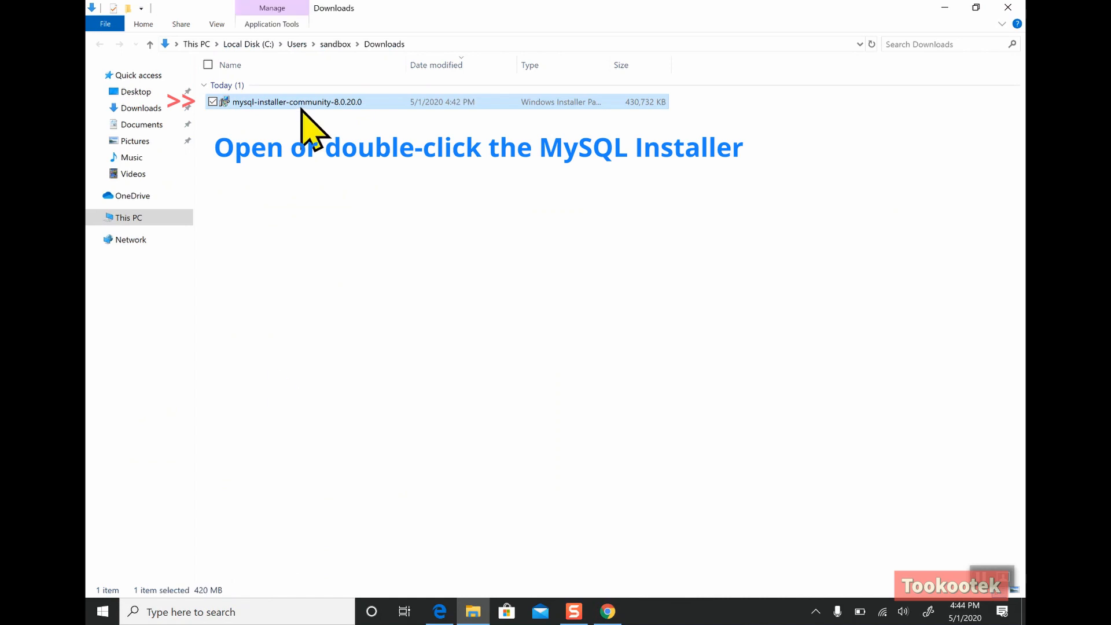
pyautogui.doubleClick(301, 104)
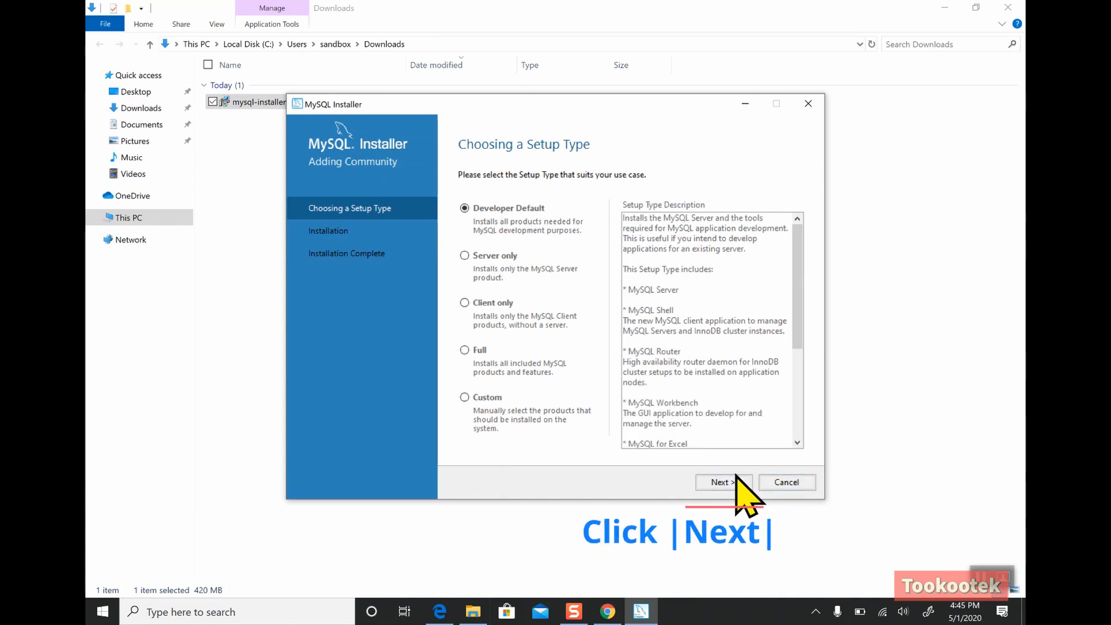
# - Accept the Developer Default setup type, review the failing requirements, and continue without resolving them
pyautogui.click(734, 480)
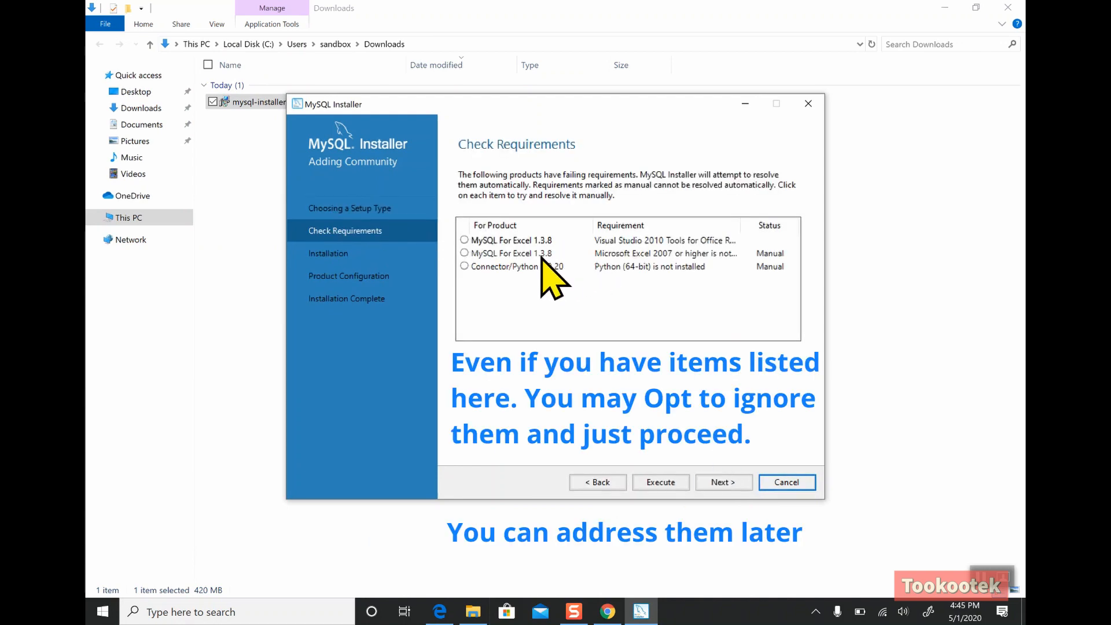
pyautogui.click(467, 239)
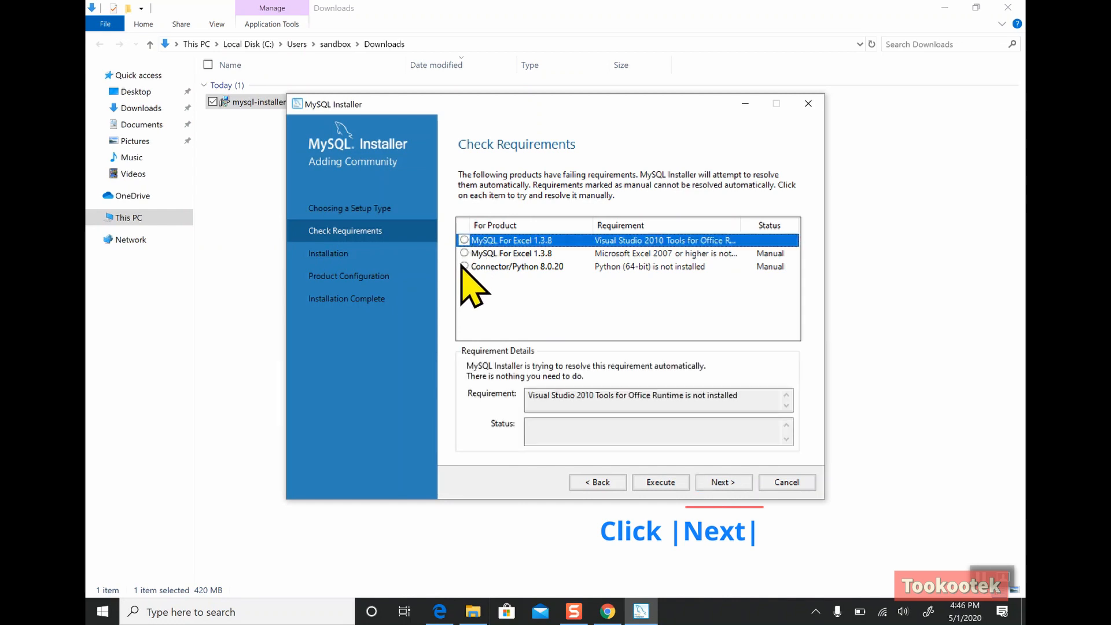
pyautogui.click(470, 253)
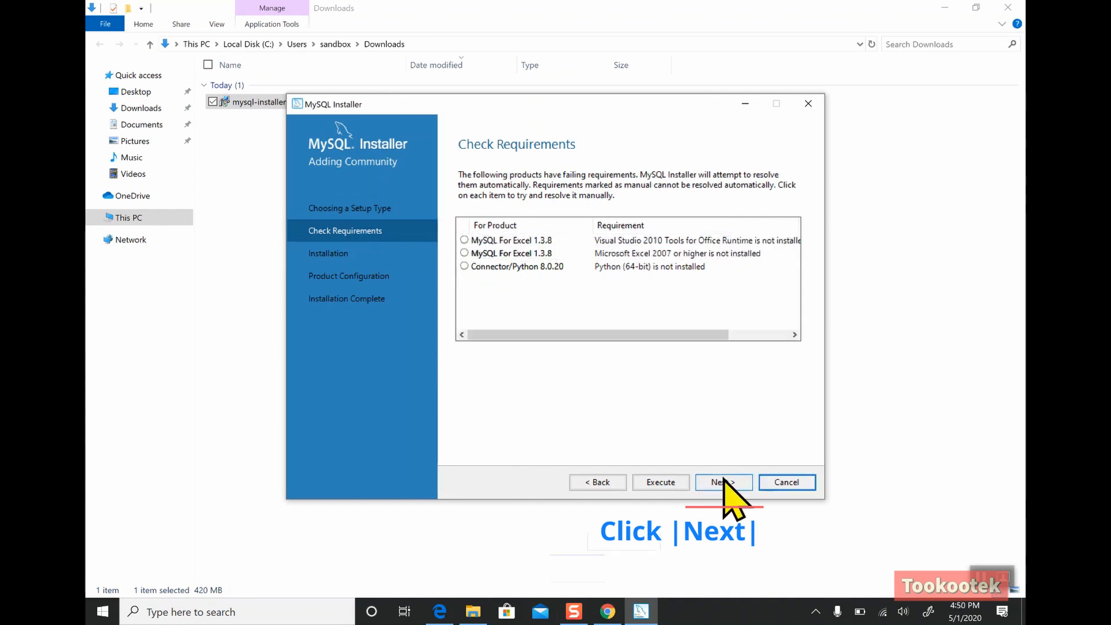
pyautogui.click(724, 482)
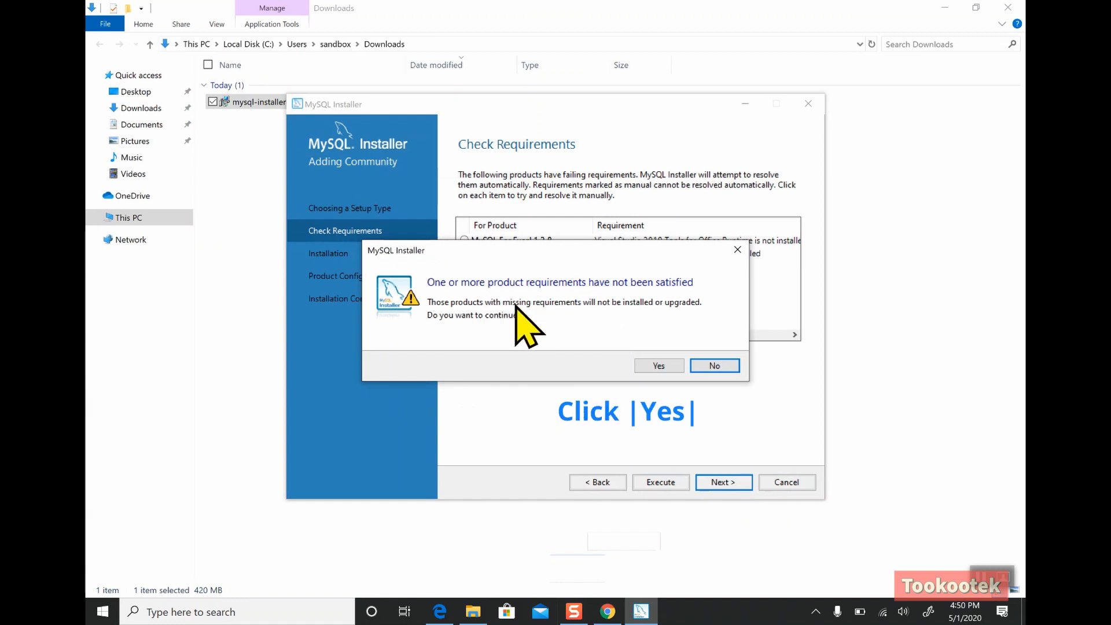
pyautogui.click(662, 366)
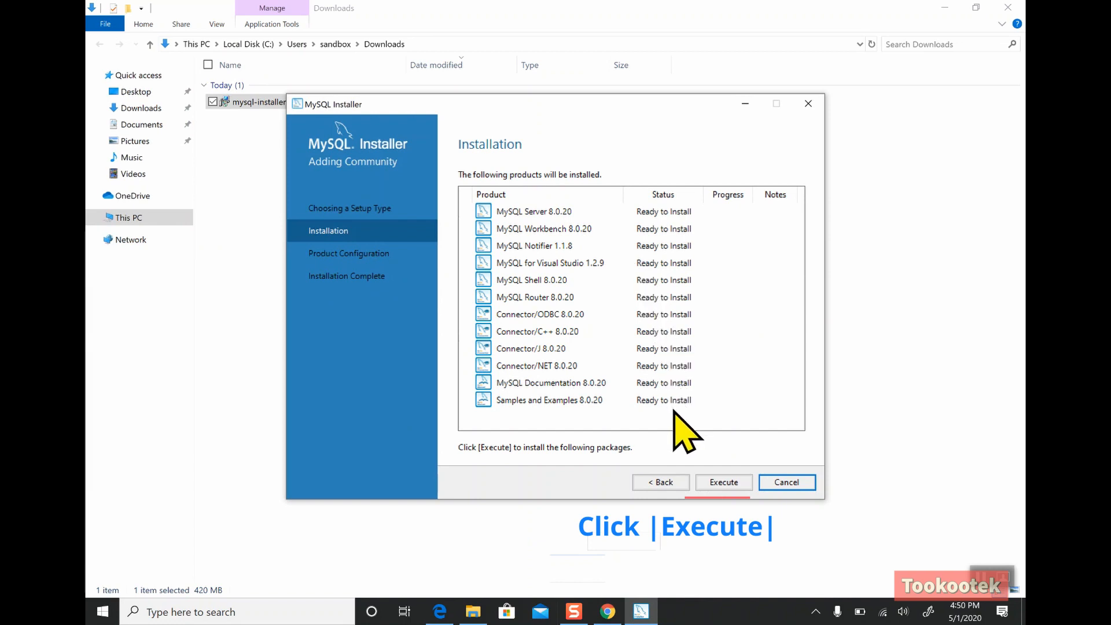
# - Install all the listed MySQL products and proceed to the MySQL Server 8.0.20 configuration
pyautogui.click(718, 482)
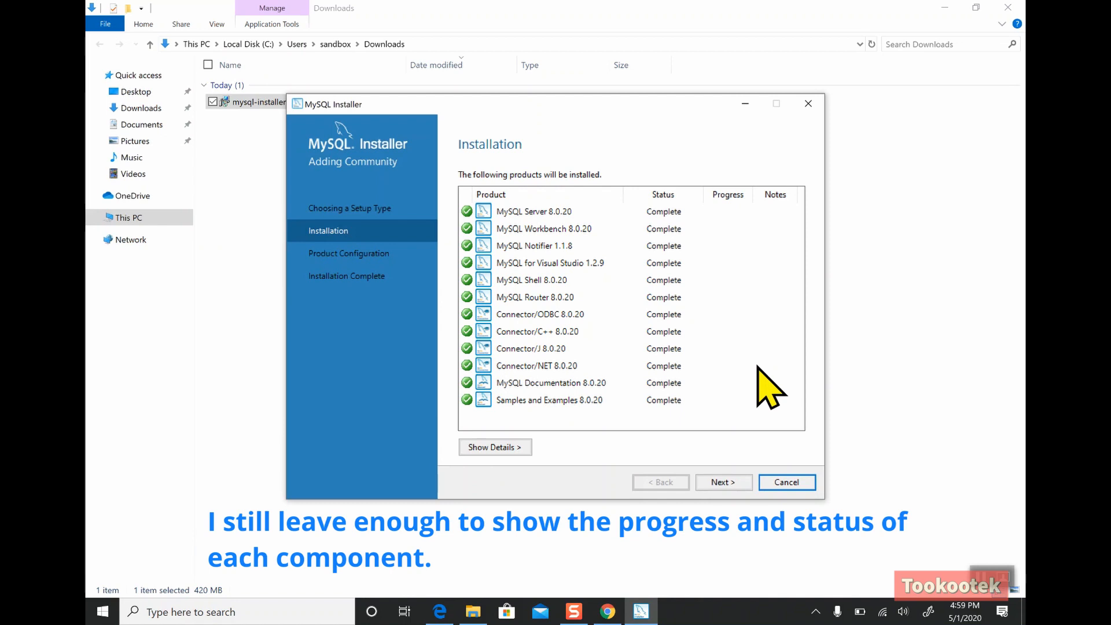
pyautogui.click(718, 482)
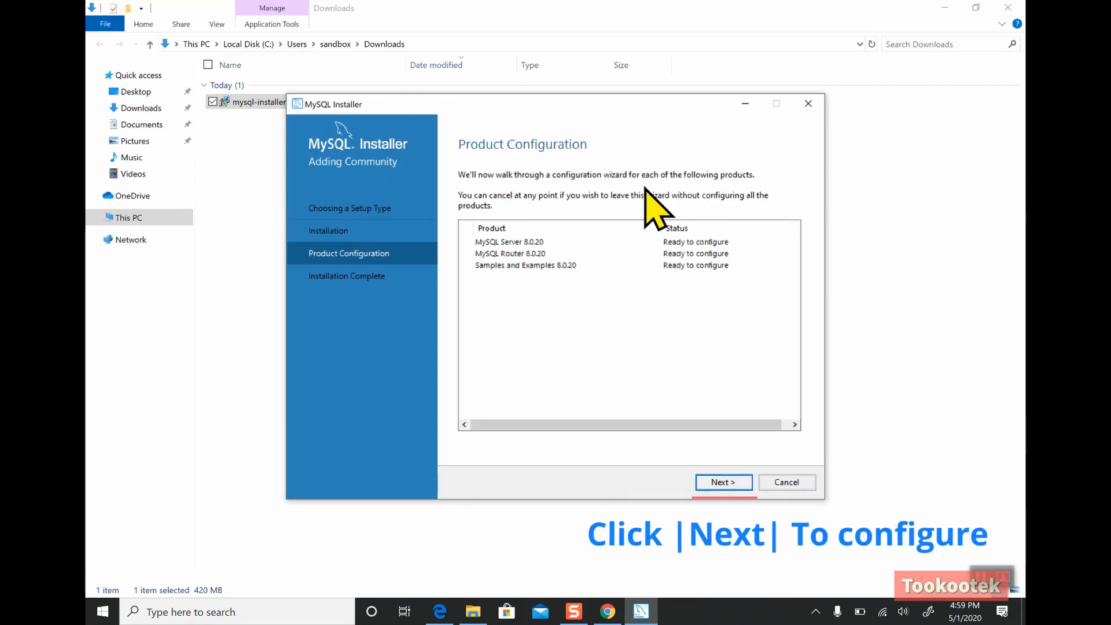
pyautogui.click(721, 483)
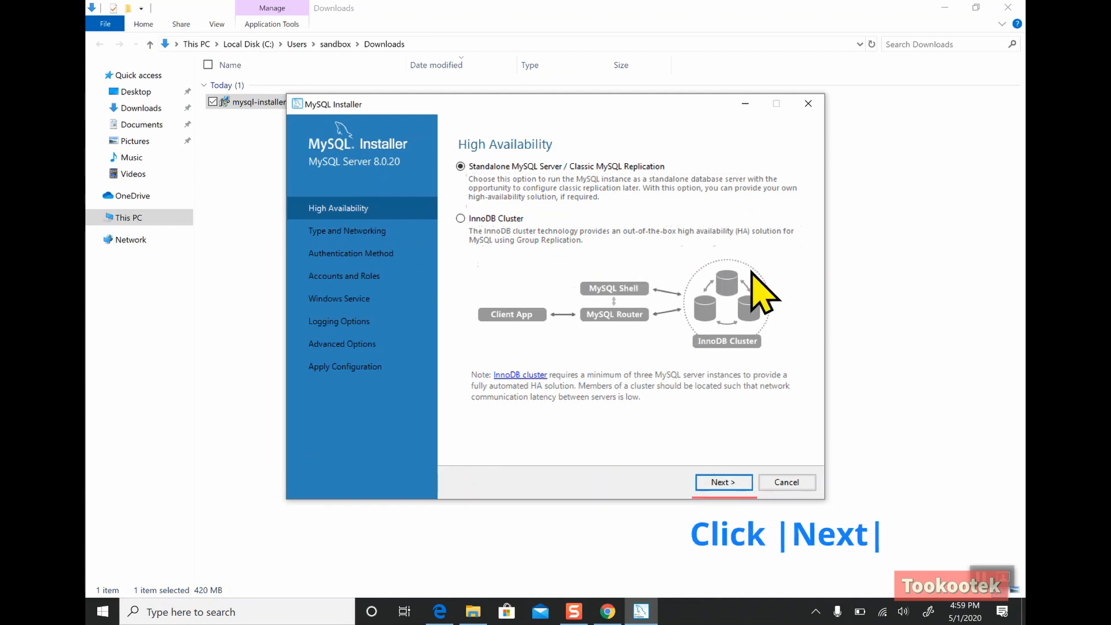
# - Configure a standalone MySQL Server as a Development Computer on port 3306 with strong password encryption for authentication
pyautogui.click(723, 483)
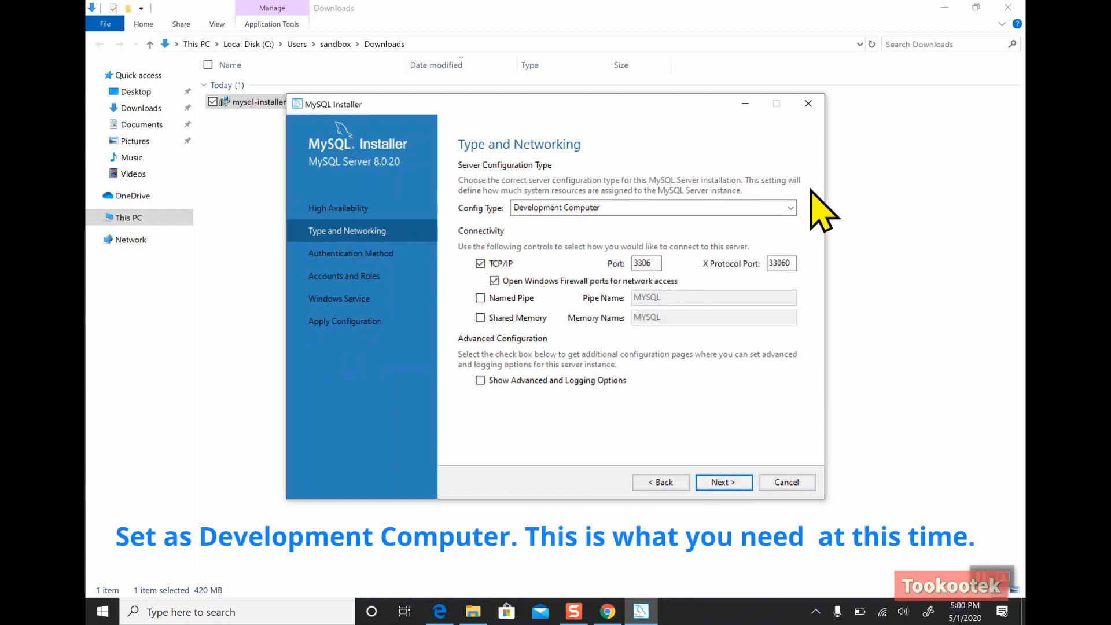
pyautogui.click(791, 209)
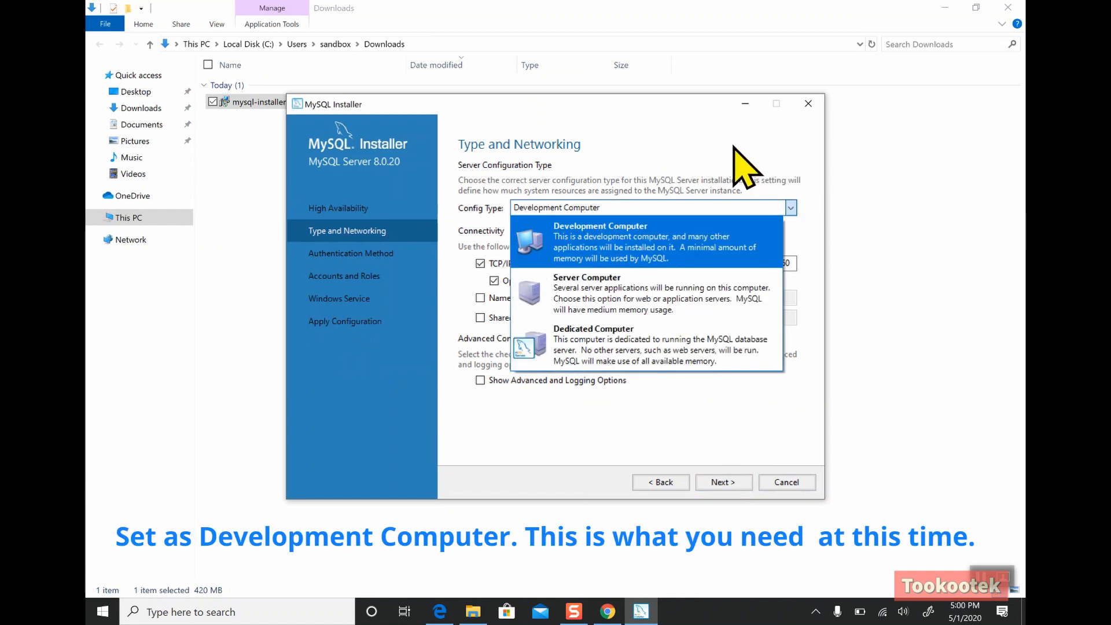
pyautogui.click(720, 167)
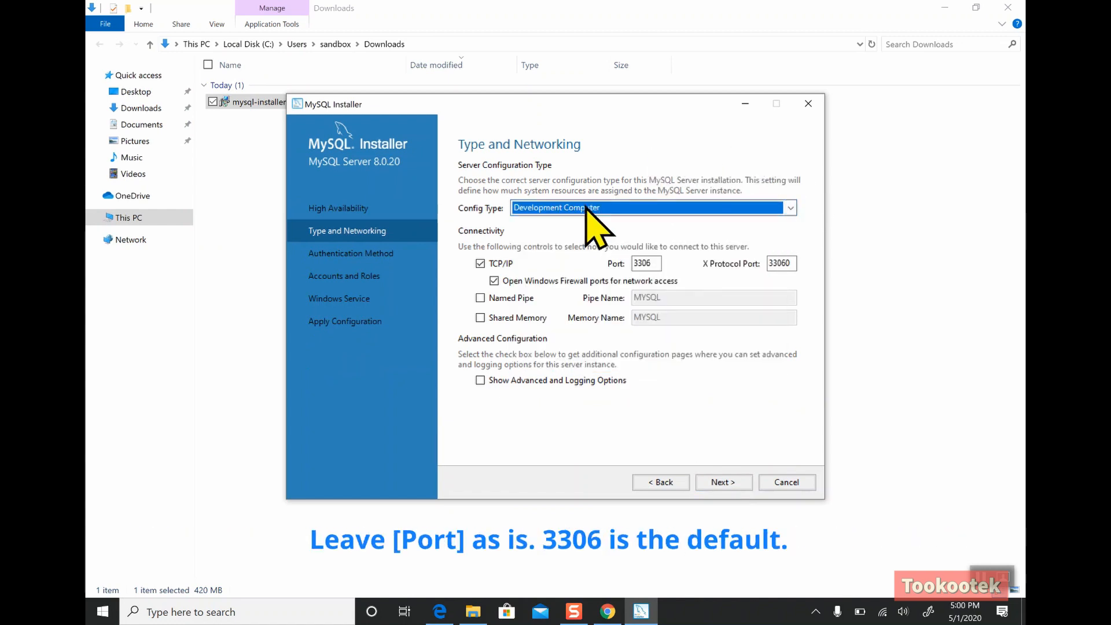
pyautogui.click(651, 263)
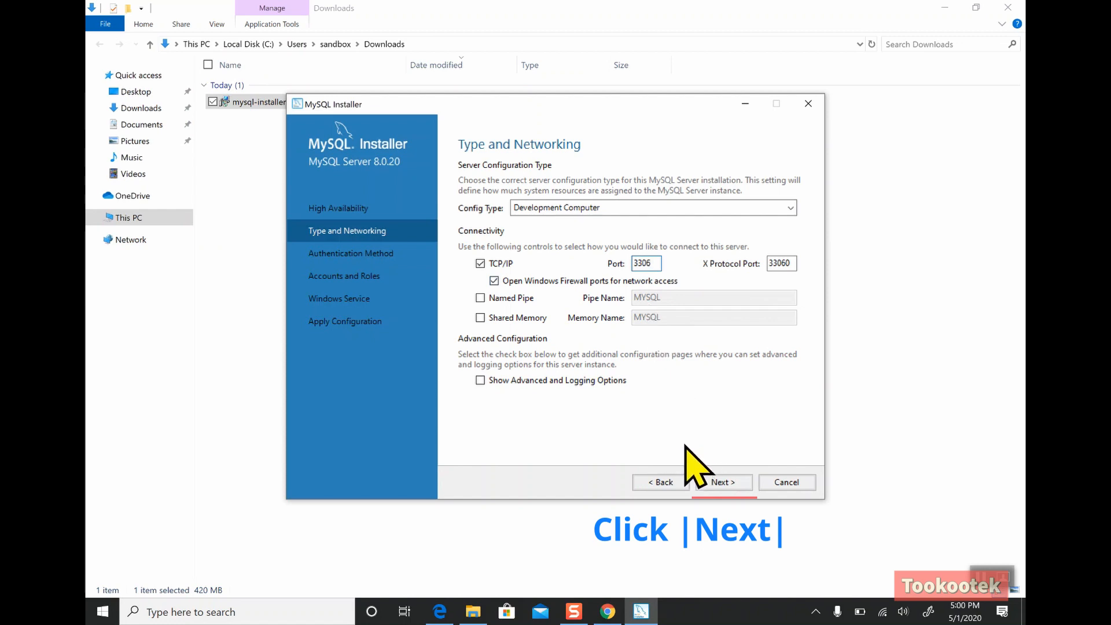
pyautogui.click(717, 477)
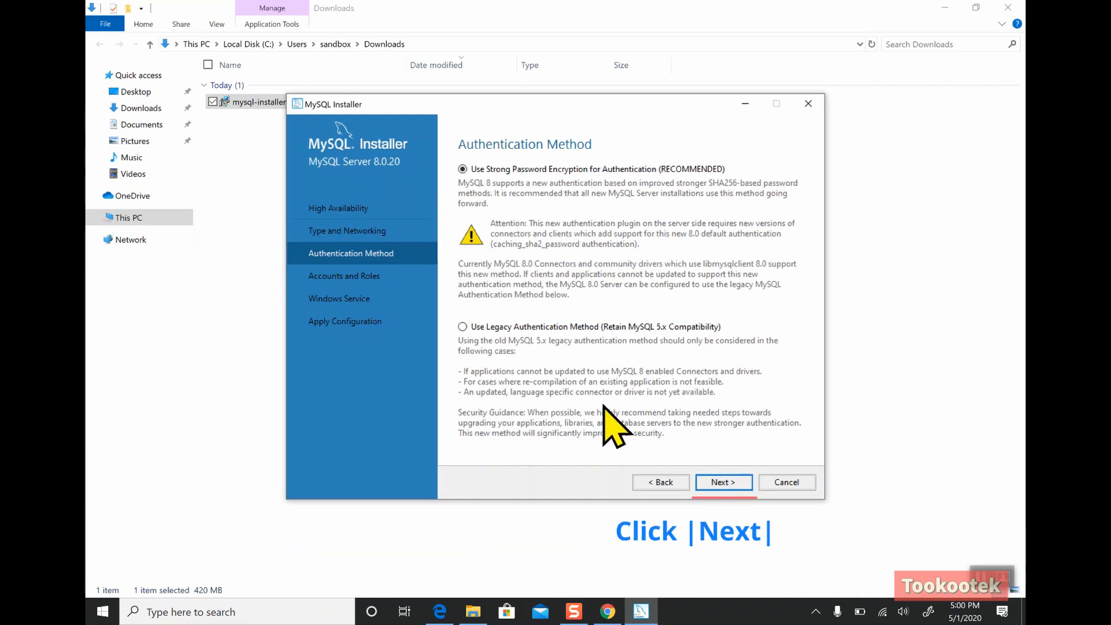
pyautogui.click(726, 482)
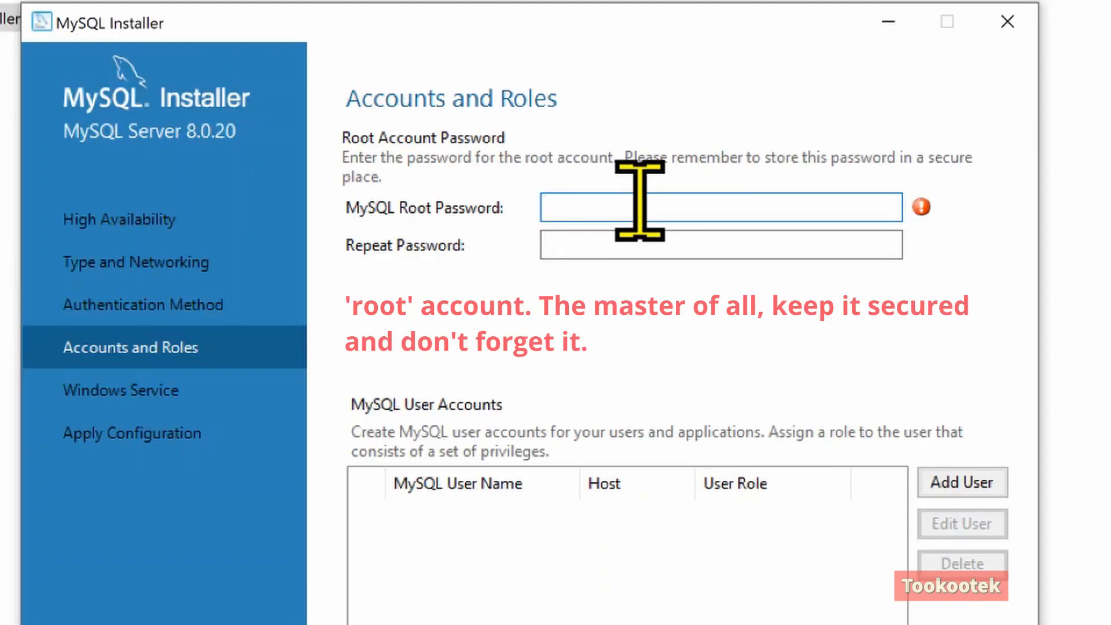
# - Enter and repeat the MySQL root password, and look at the new user account form without adding a user
pyautogui.write('••')
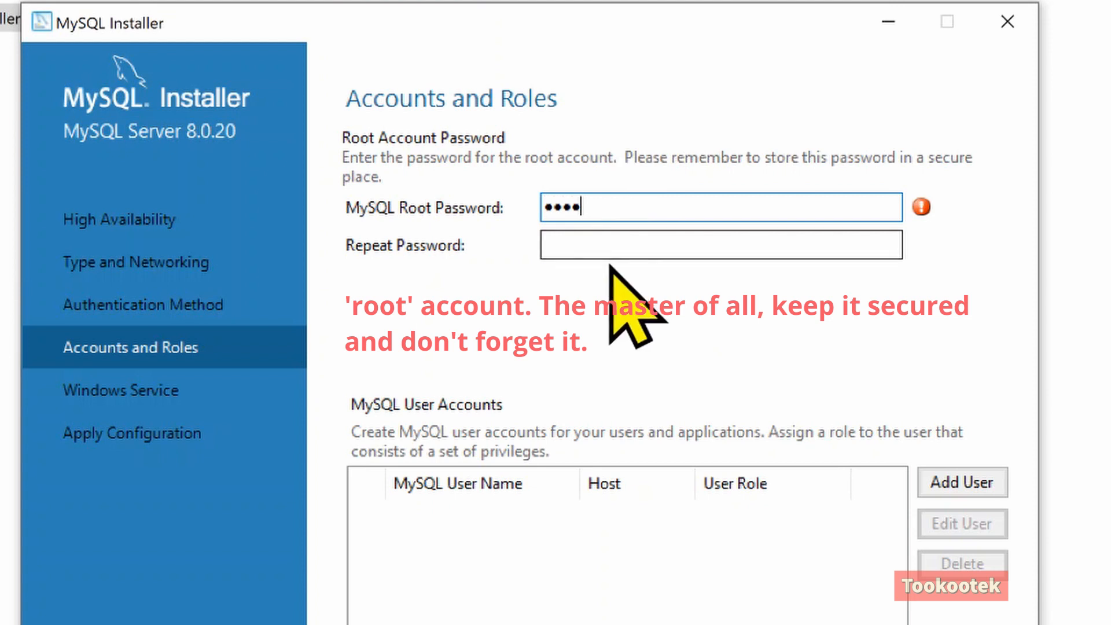
pyautogui.click(578, 242)
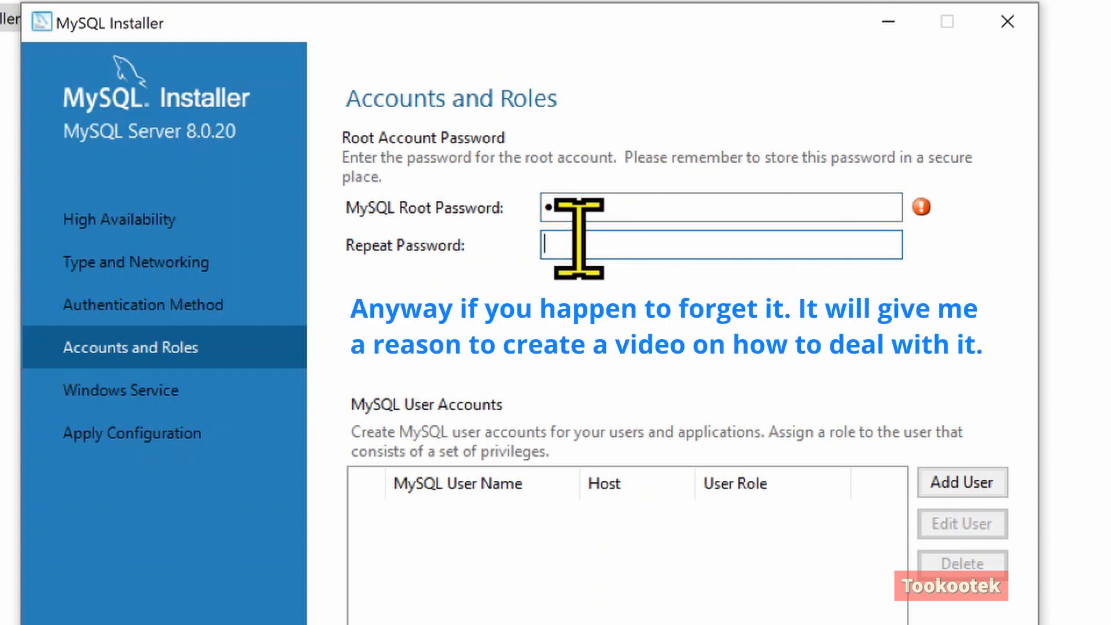
pyautogui.write('••••')
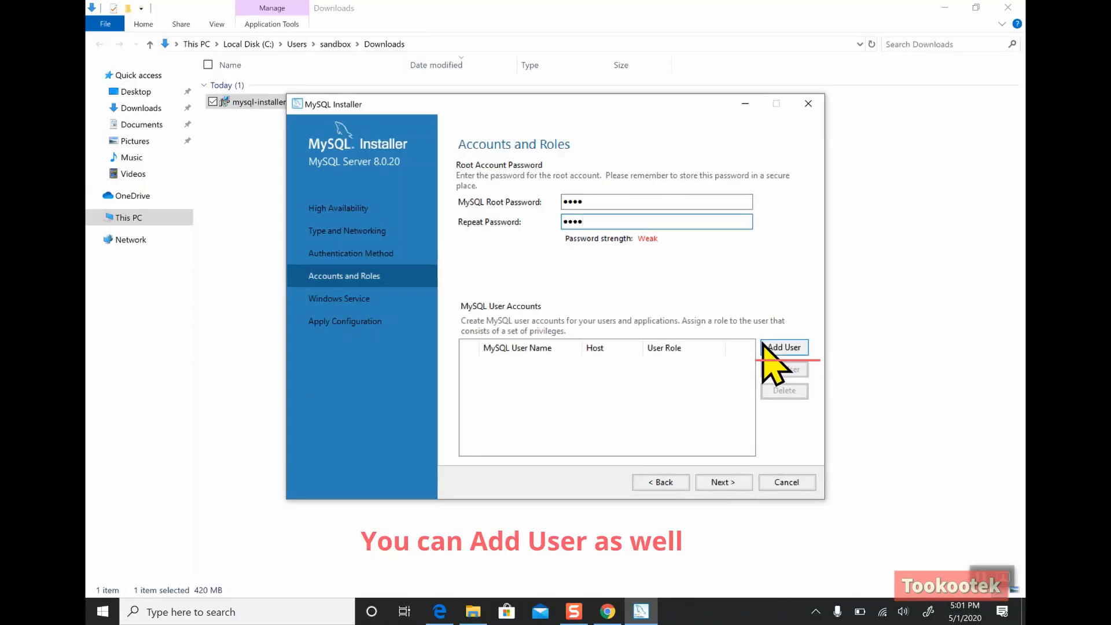
pyautogui.click(792, 351)
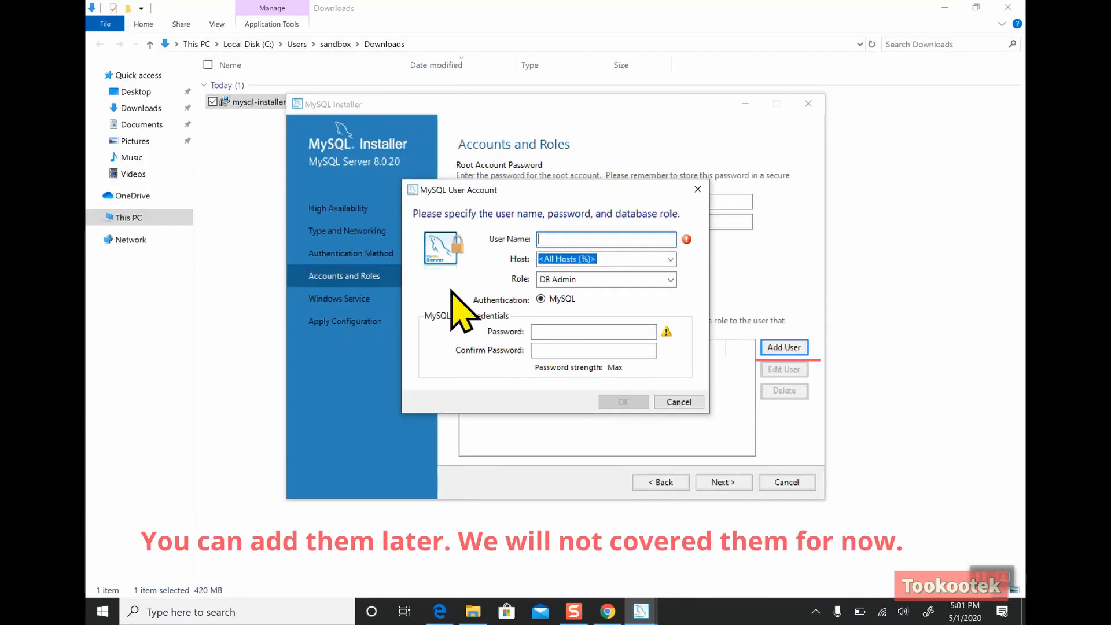
pyautogui.click(677, 403)
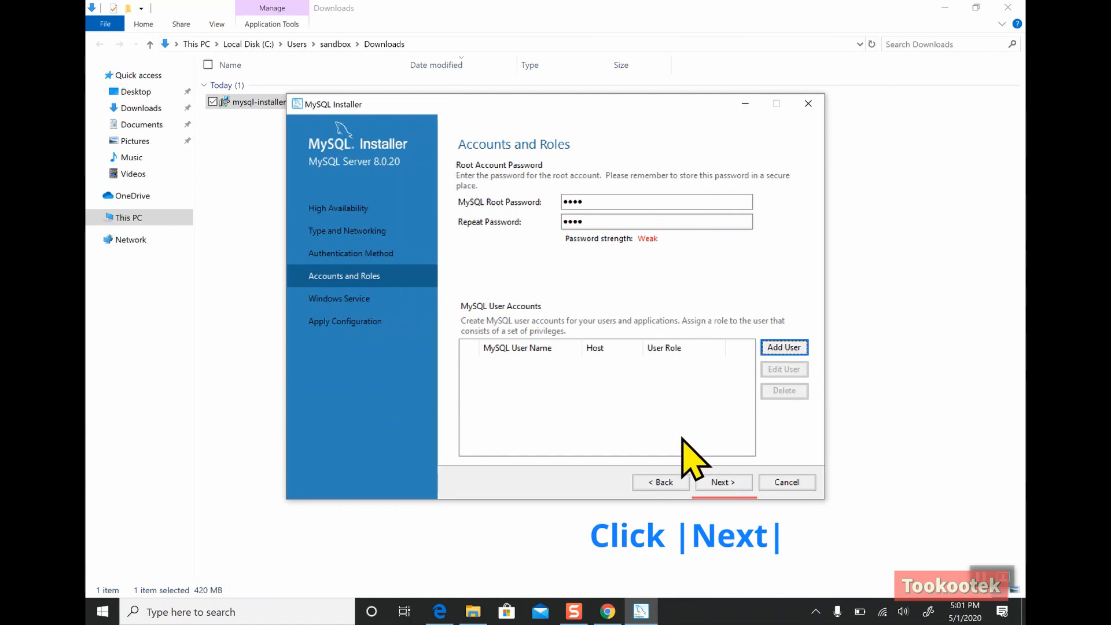
# - Keep MySQL80 as an auto-starting Windows service under the Standard System Account and apply the MySQL Server configuration
pyautogui.click(723, 479)
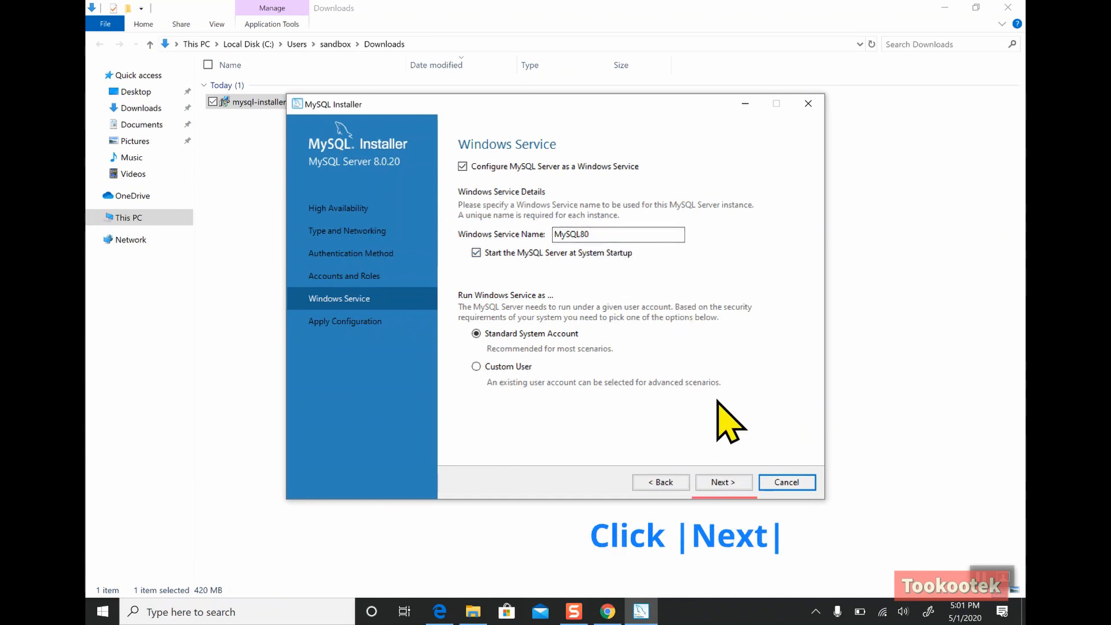
pyautogui.click(737, 483)
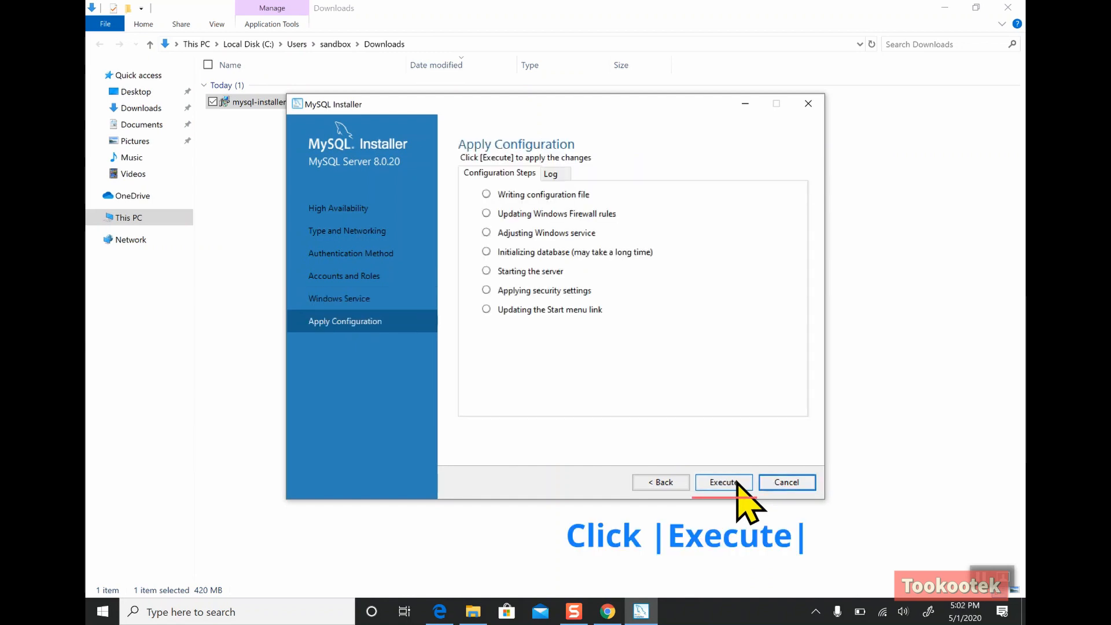
pyautogui.click(737, 482)
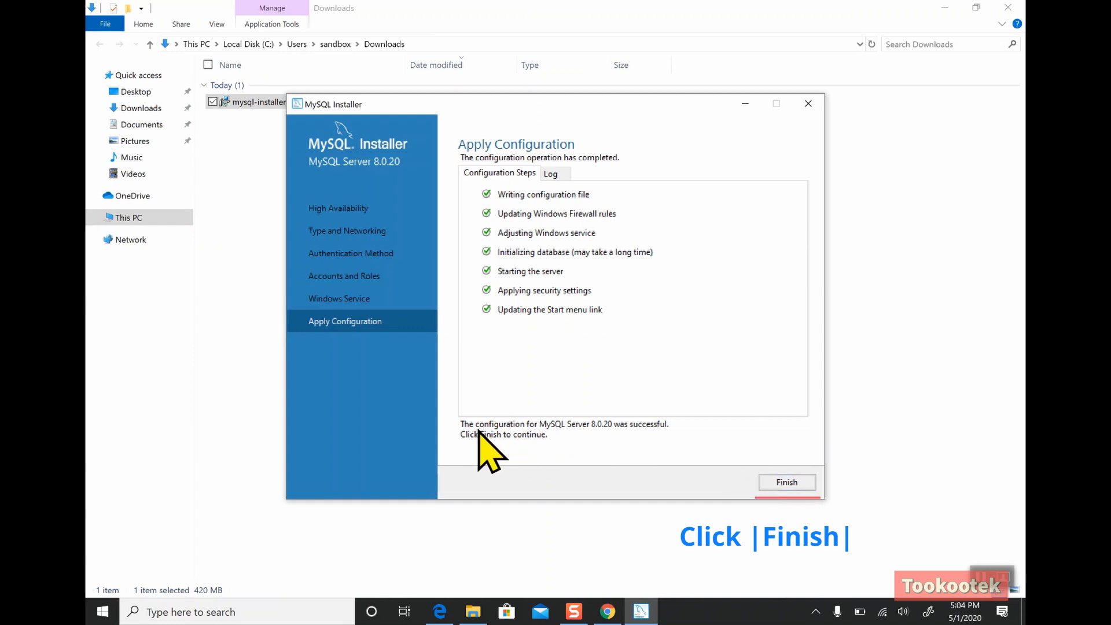
pyautogui.click(776, 483)
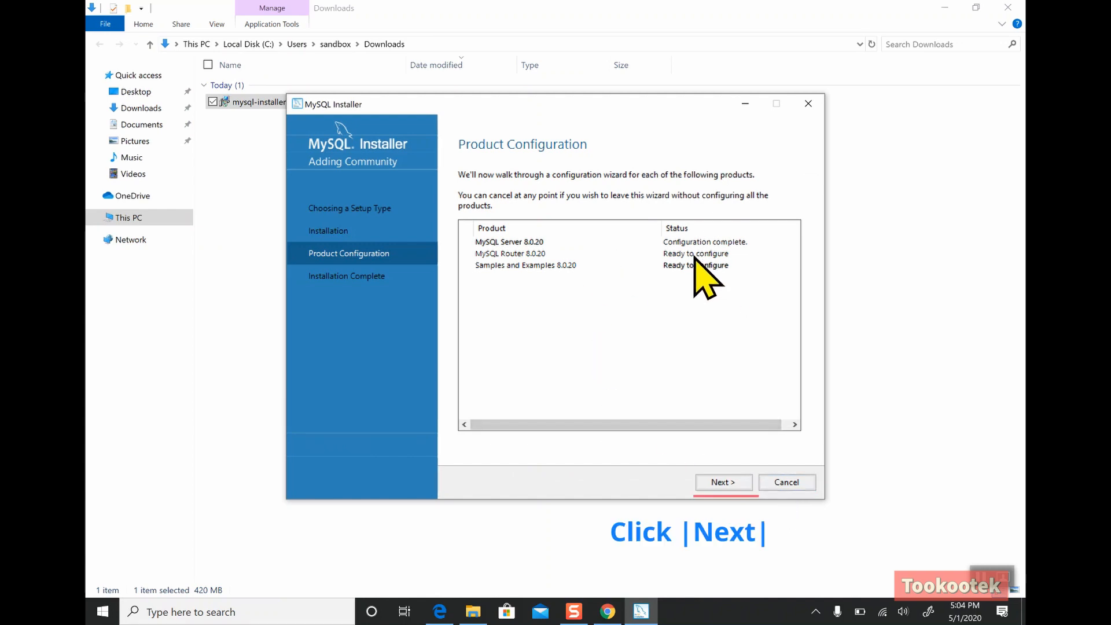
# - Finish the MySQL Router configuration without bootstrapping it for InnoDB cluster and proceed to the Samples and Examples configuration
pyautogui.click(724, 483)
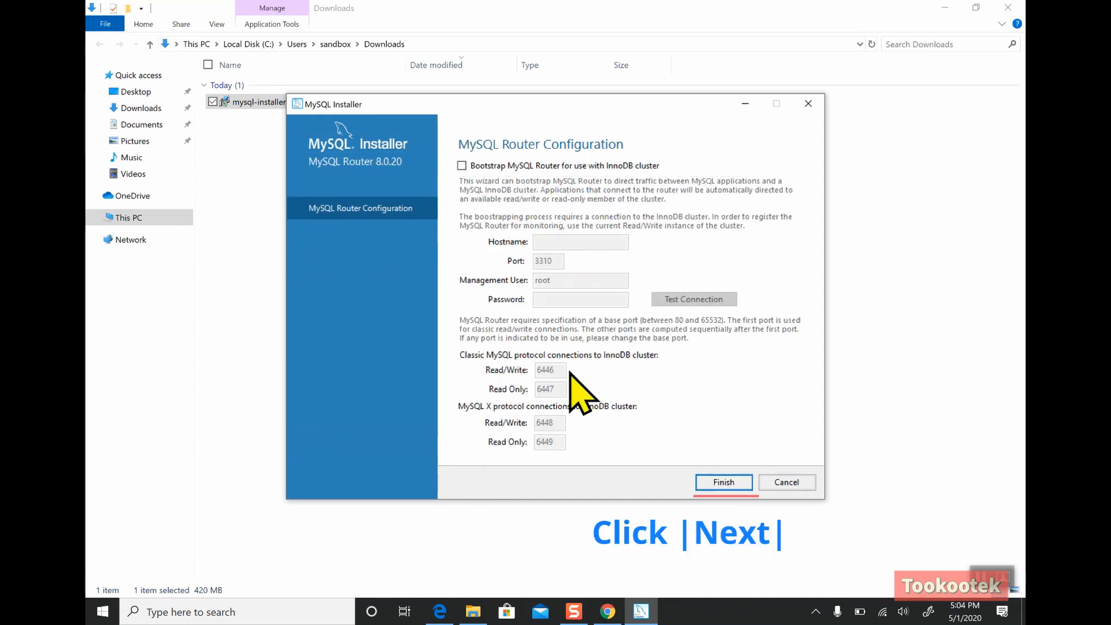
pyautogui.click(723, 482)
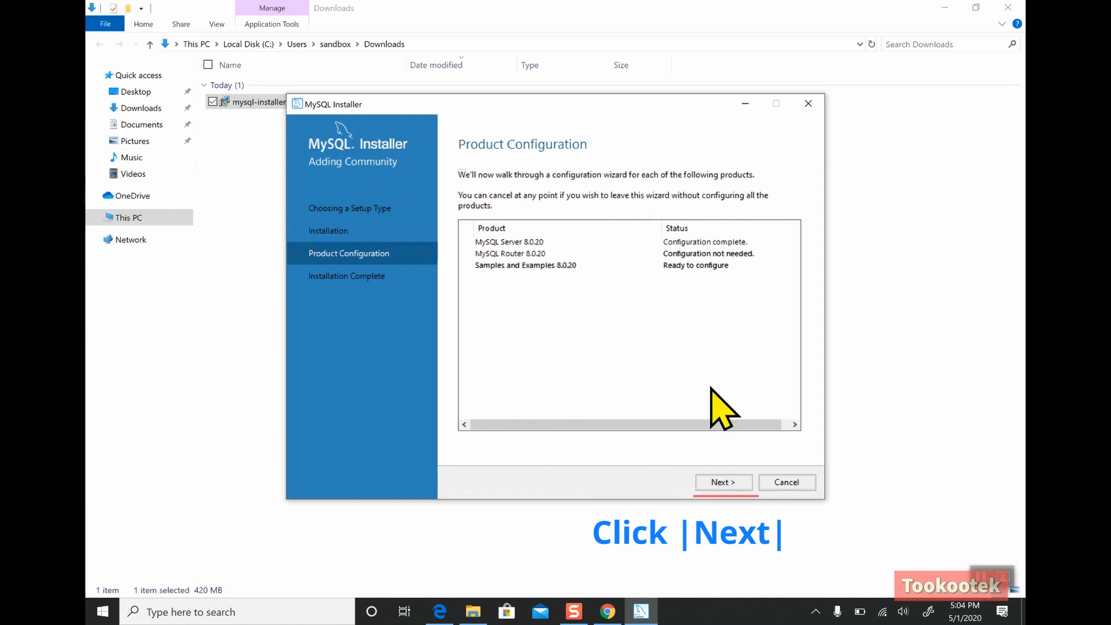
pyautogui.click(723, 483)
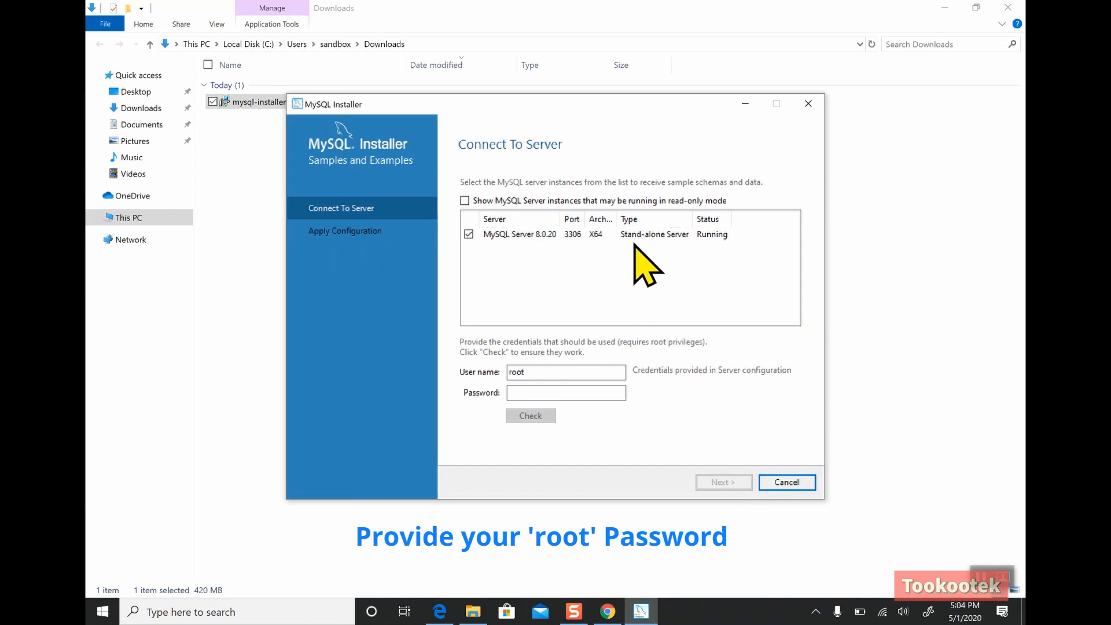
# - Enter the root password for MySQL Server 8.0.20, check the connection, and continue to applying the samples configuration
pyautogui.click(532, 393)
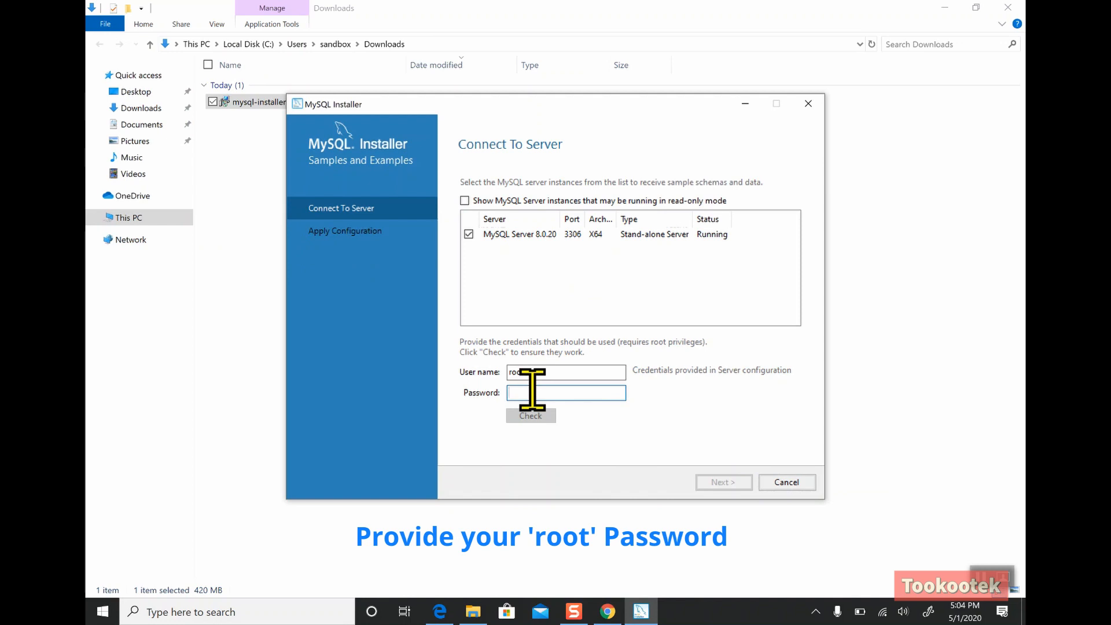
pyautogui.write('*')
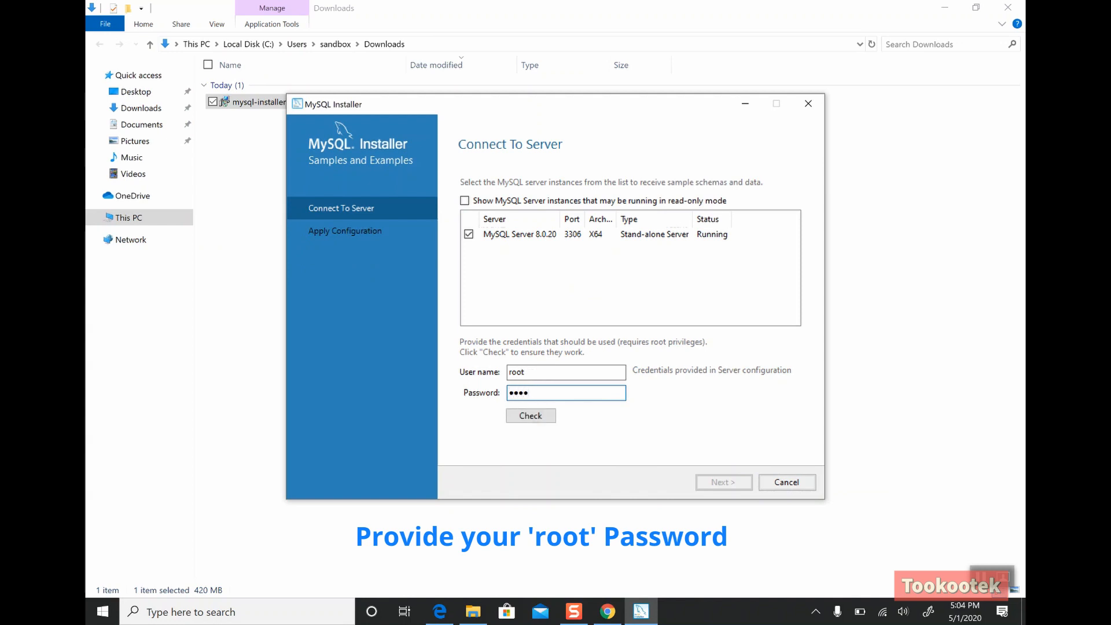
pyautogui.click(535, 417)
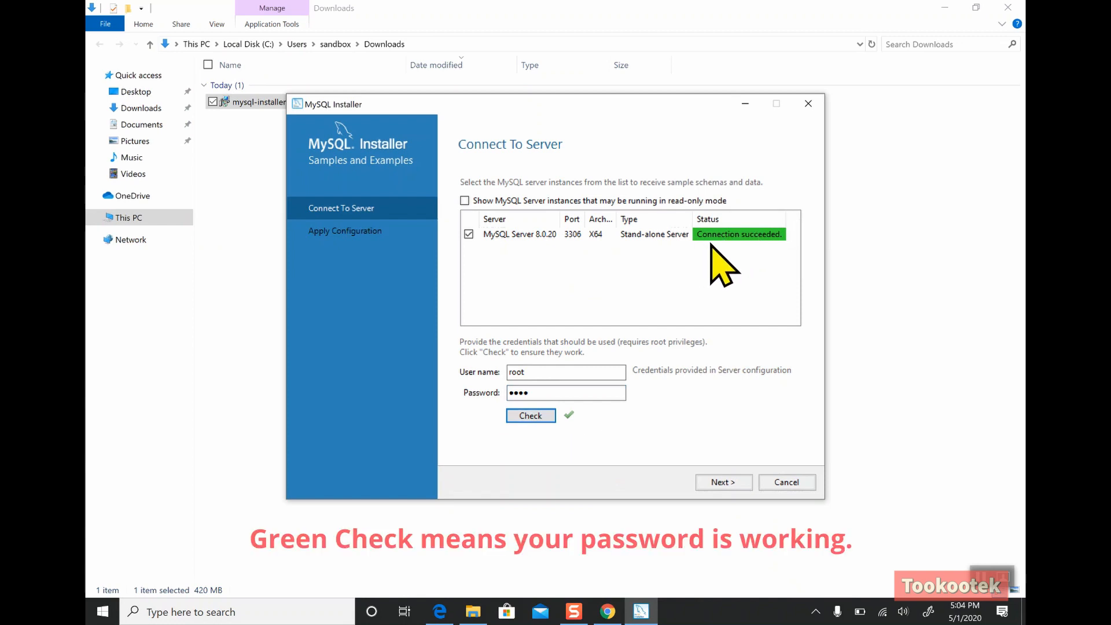
pyautogui.click(731, 481)
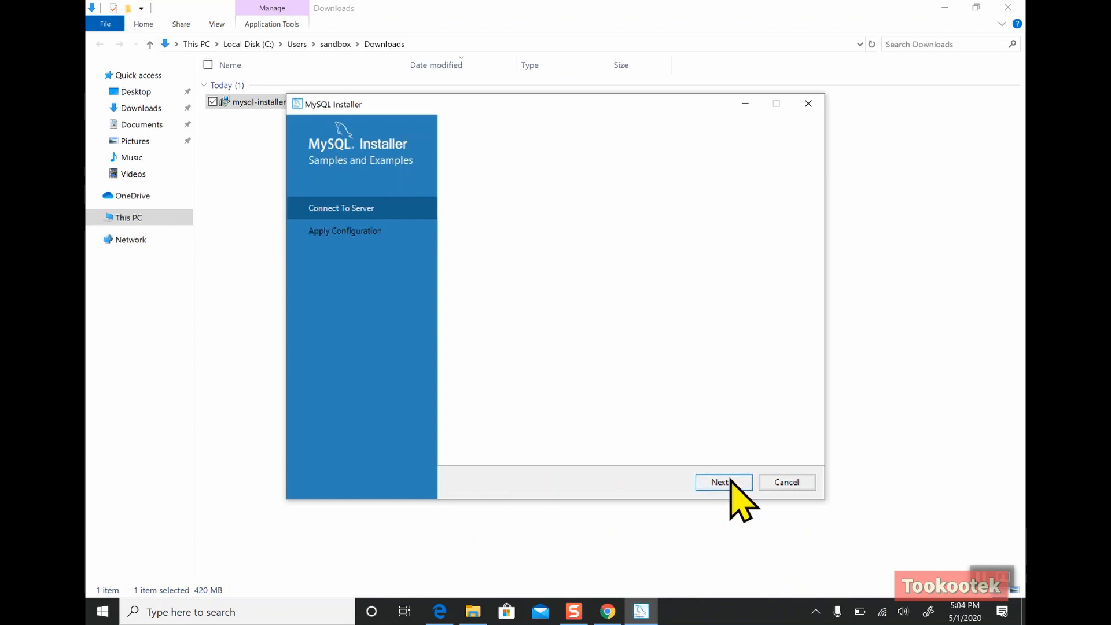
# - Apply the Samples and Examples configuration and finish the installation, with MySQL Workbench and MySQL Shell set to start after setup
pyautogui.click(714, 478)
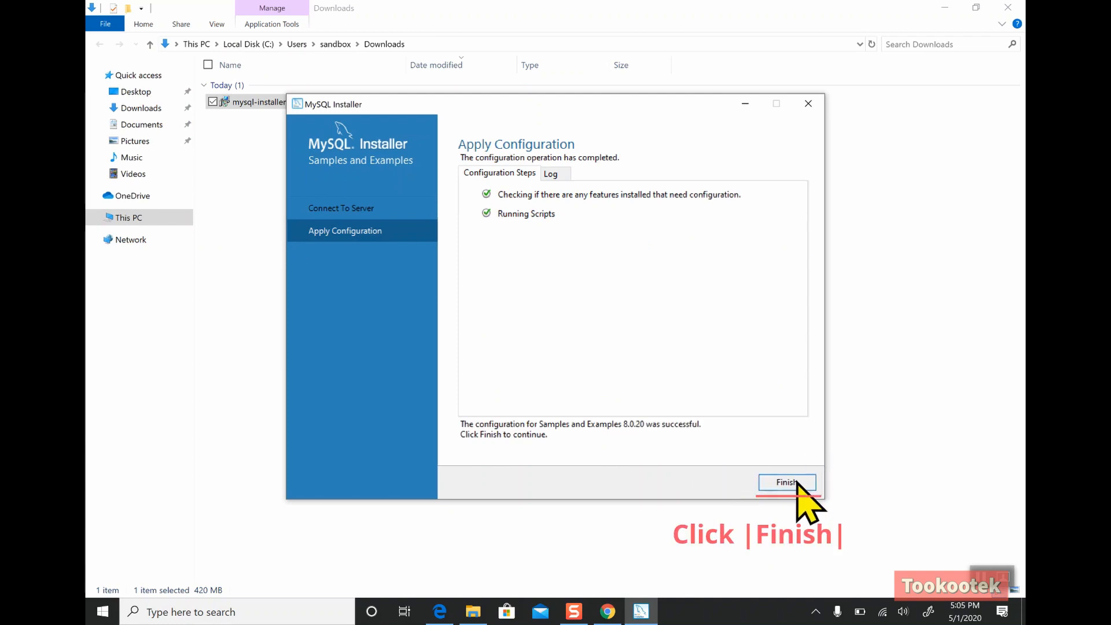
pyautogui.click(798, 483)
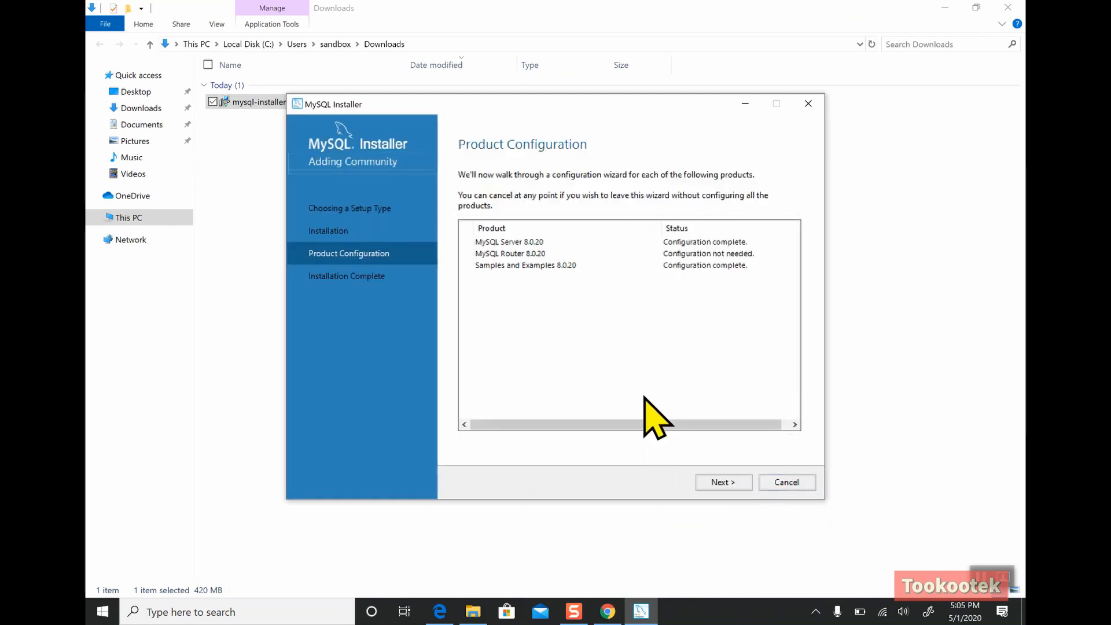
pyautogui.click(721, 483)
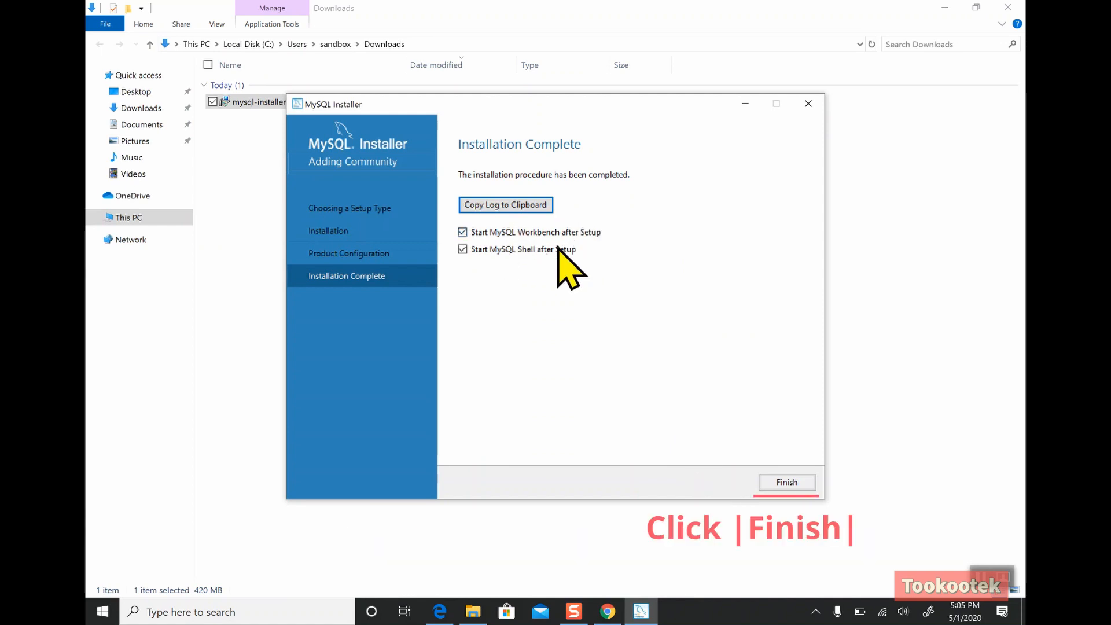
pyautogui.click(790, 487)
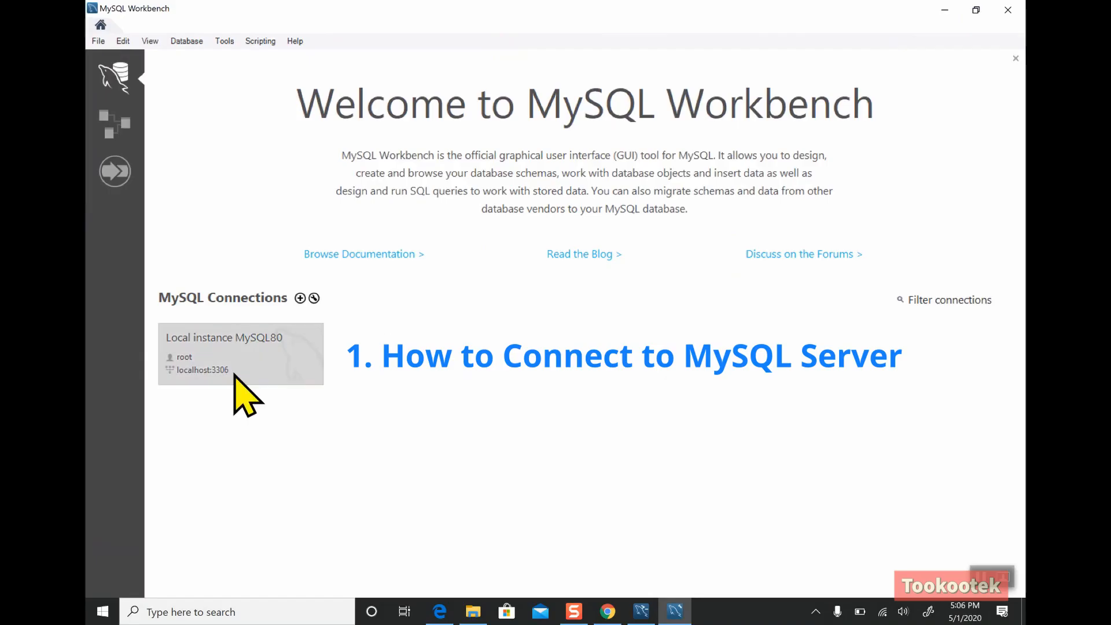
# - Connect to Local instance MySQL80 in MySQL Workbench by entering the root password
pyautogui.doubleClick(242, 339)
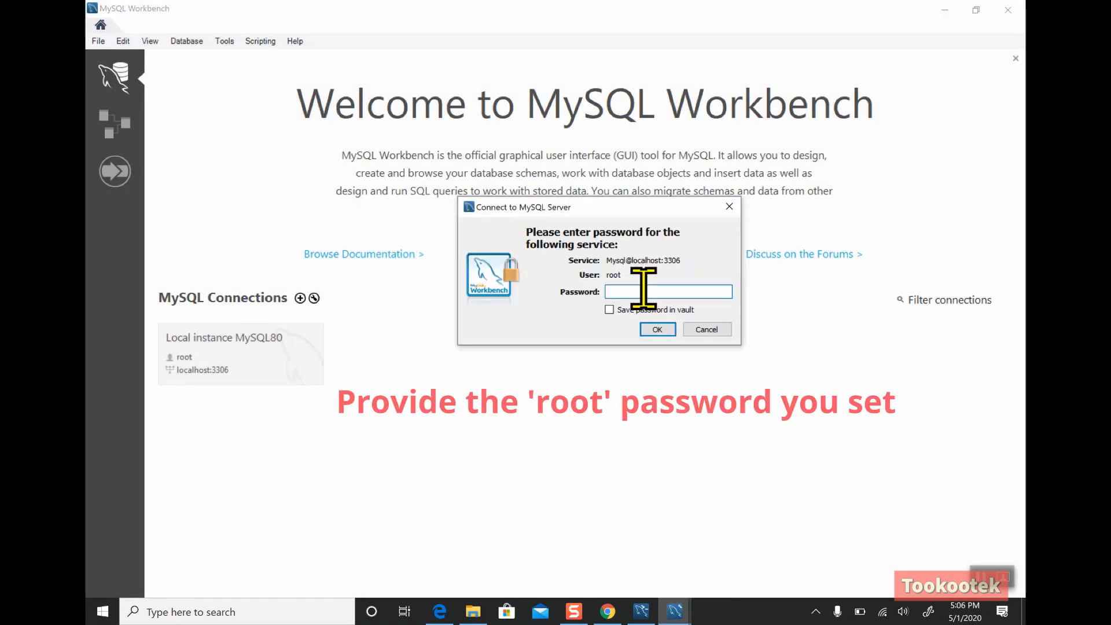
pyautogui.write('**')
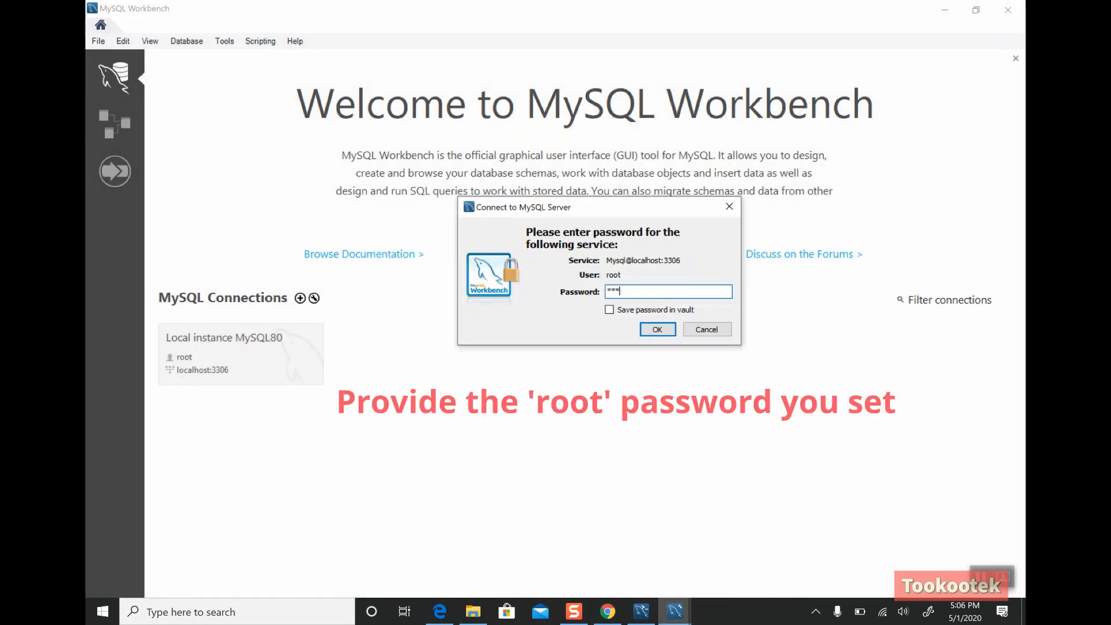
pyautogui.write('*')
pyautogui.press('Return')
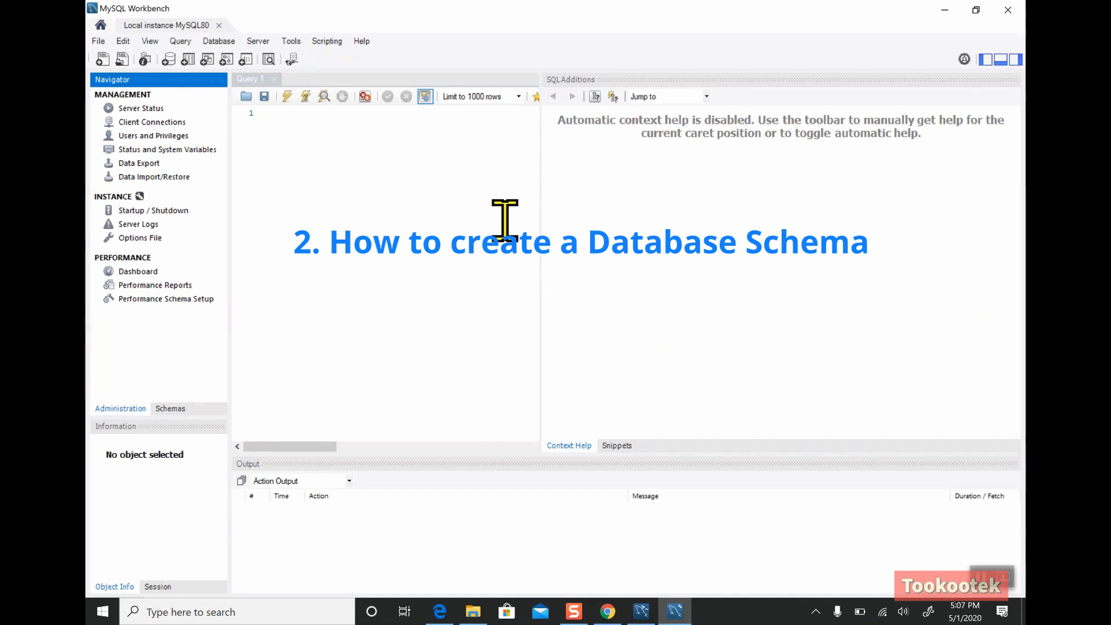
# - Create a new schema named demo_db with default charset and collation, and apply its SQL script to the server
pyautogui.click(387, 174)
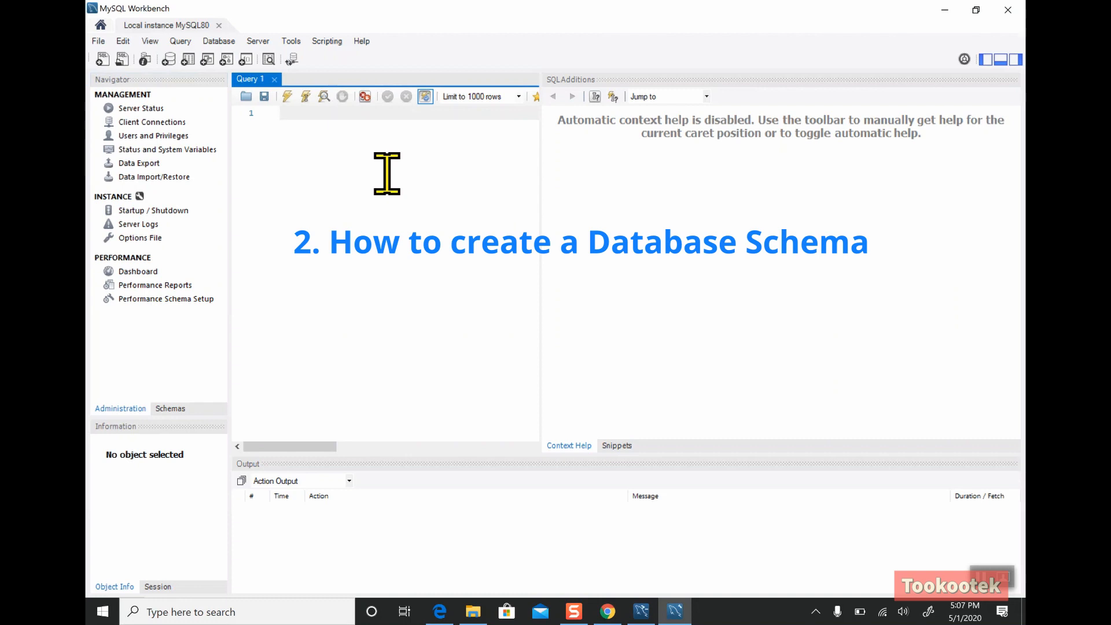
pyautogui.click(167, 59)
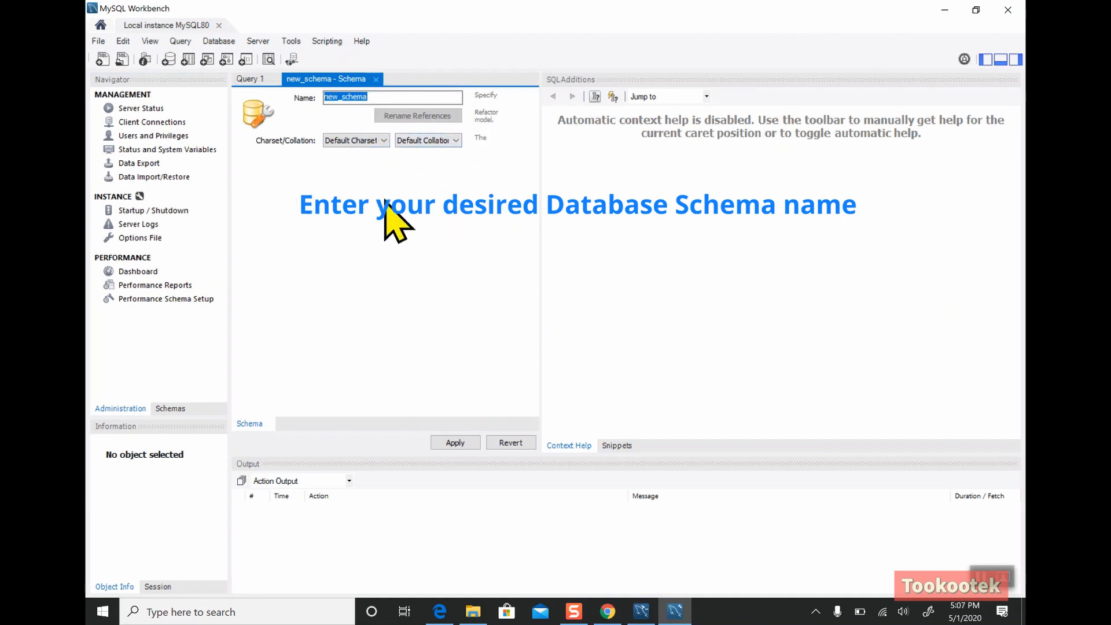
pyautogui.write('demo_db')
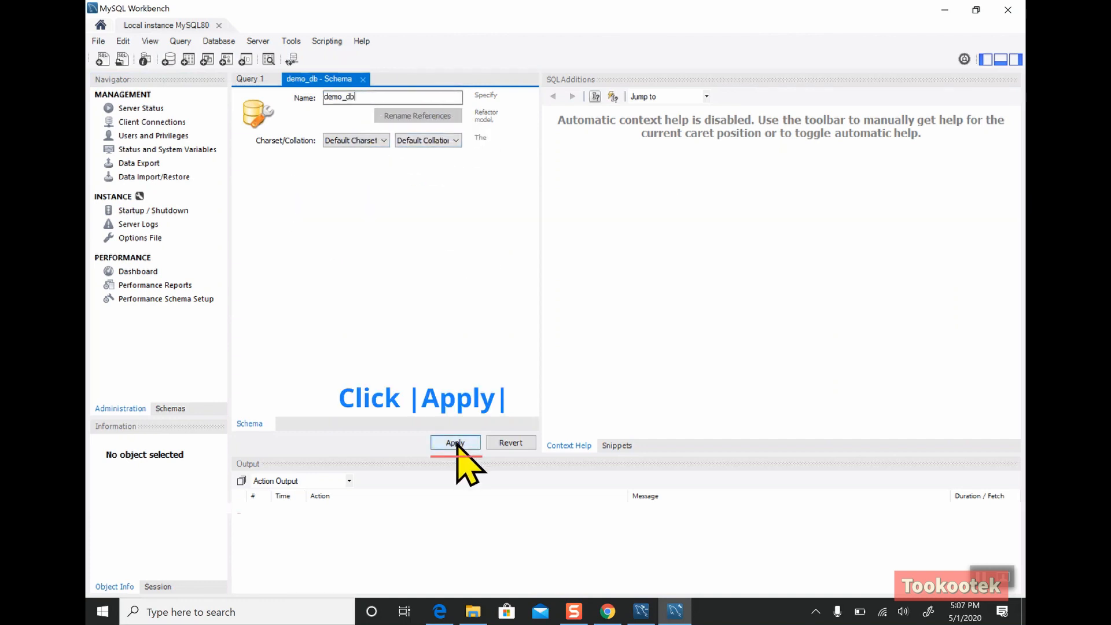
pyautogui.click(455, 443)
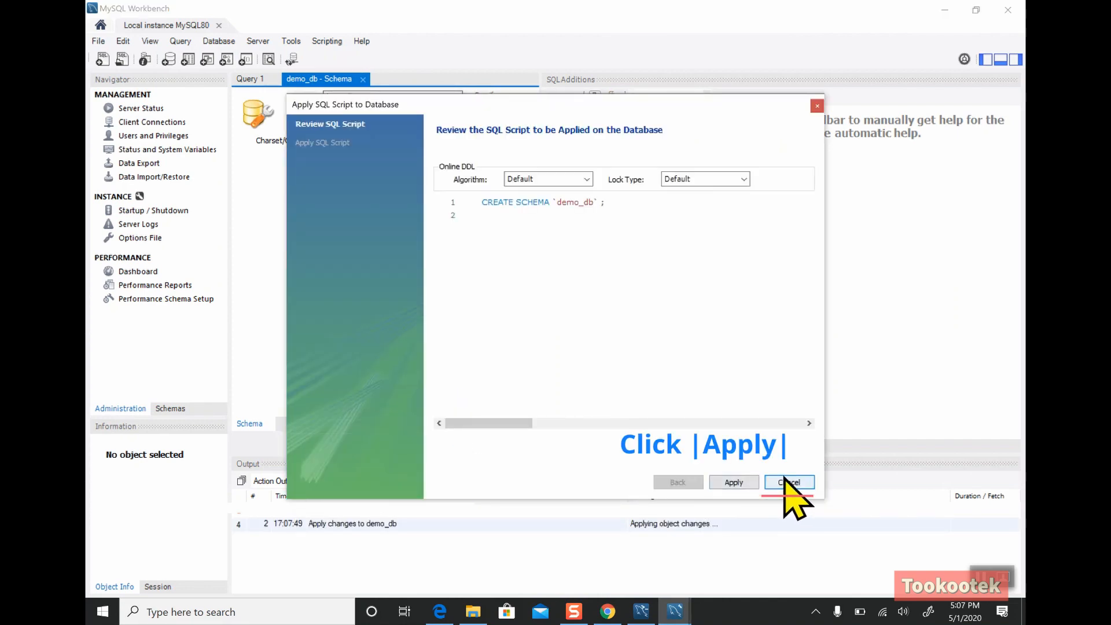
pyautogui.click(744, 483)
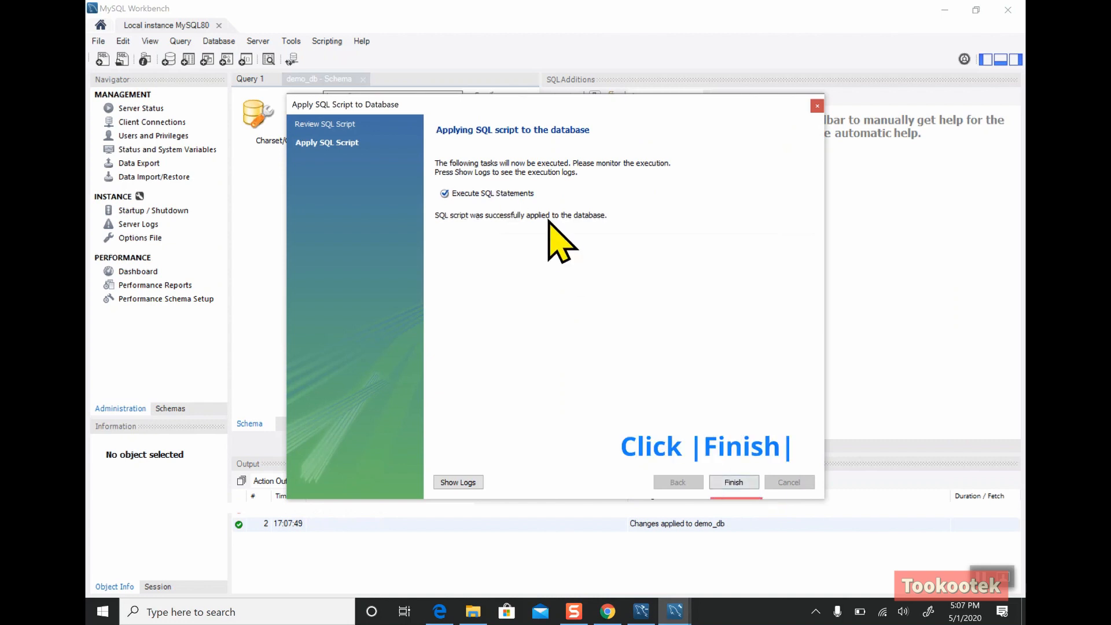
pyautogui.click(729, 506)
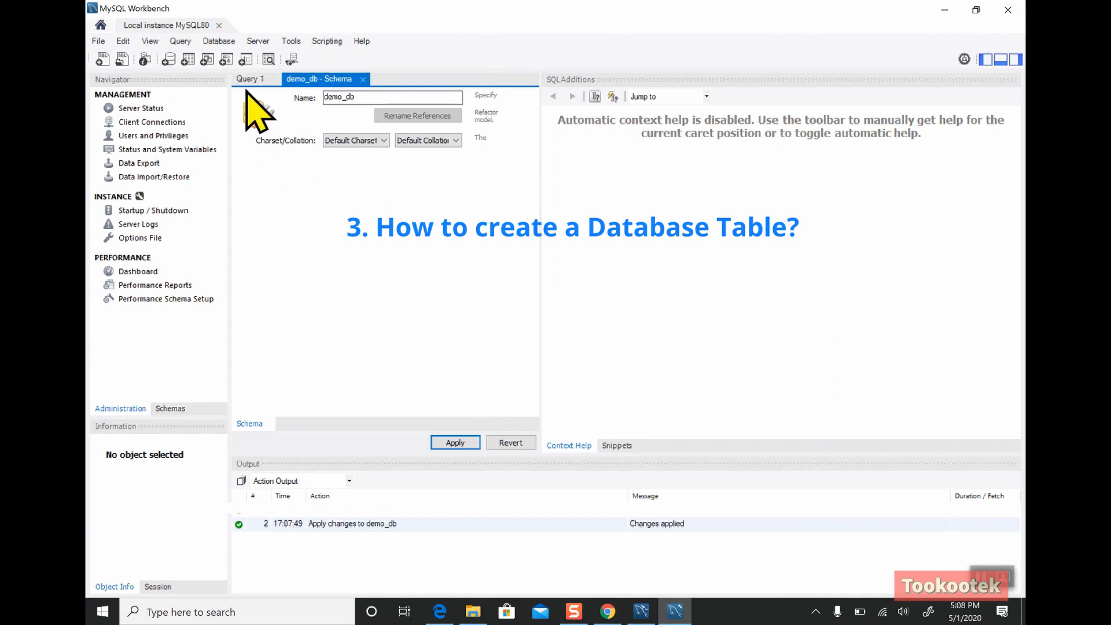
# - Make demo_db the active schema and start a new table named customer in it
pyautogui.click(189, 410)
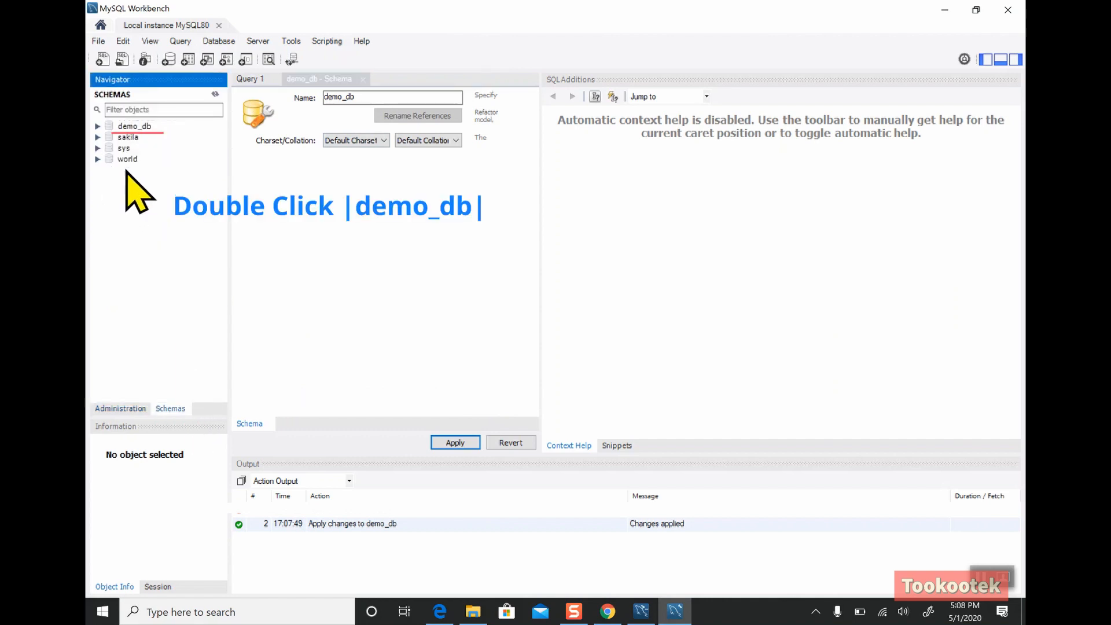
pyautogui.doubleClick(130, 127)
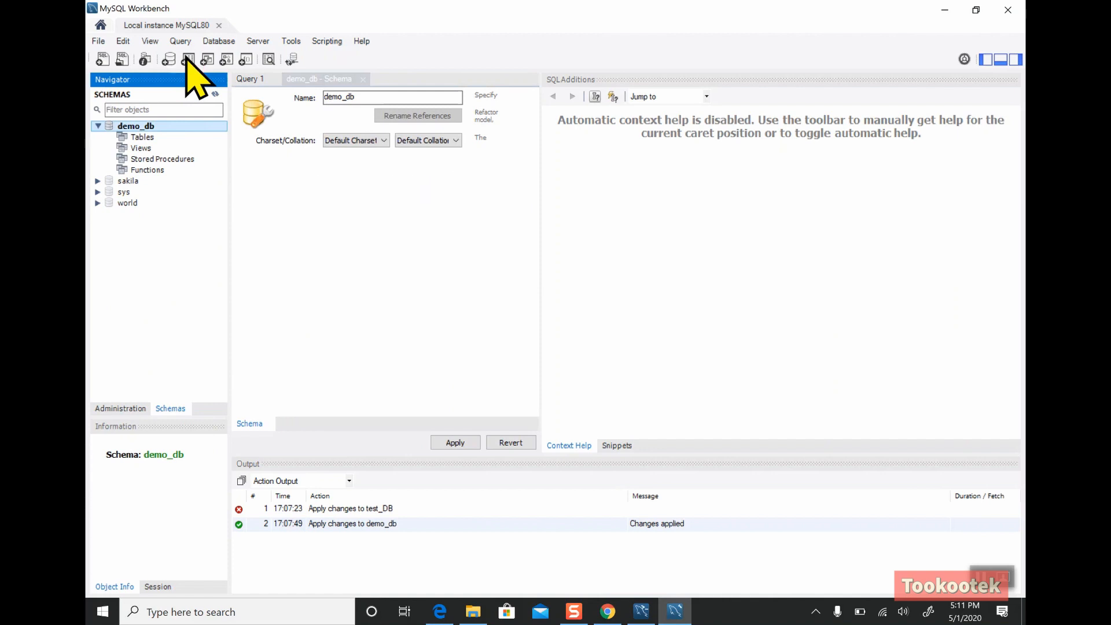
pyautogui.click(188, 59)
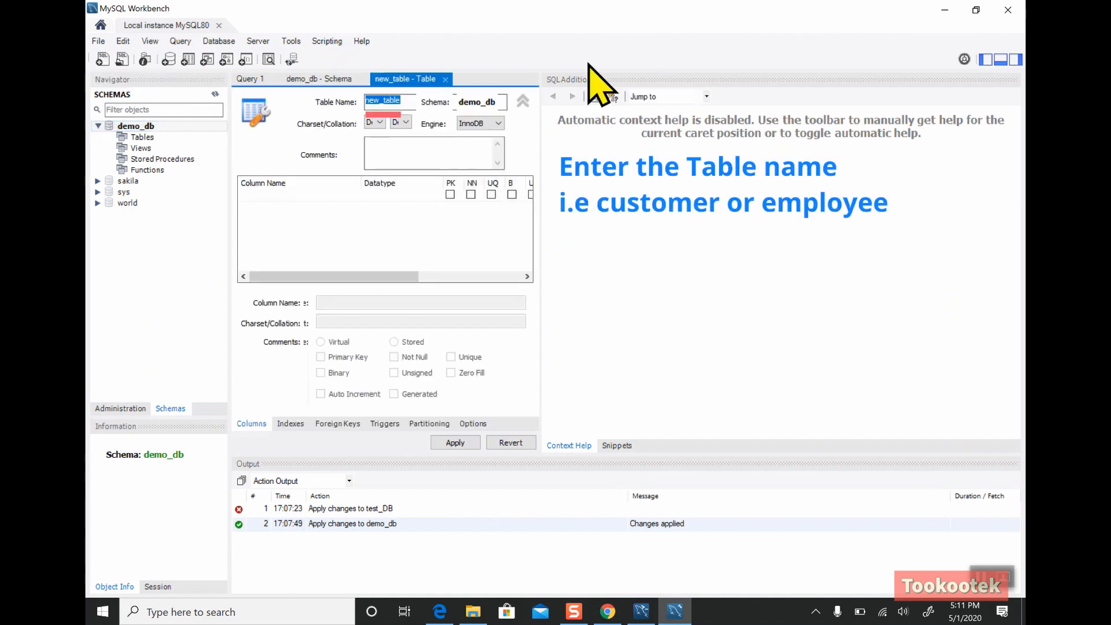
pyautogui.write('customer')
# - Add an INT column named custnum to the customer table and mark it as primary key, not null and unique
pyautogui.click(288, 212)
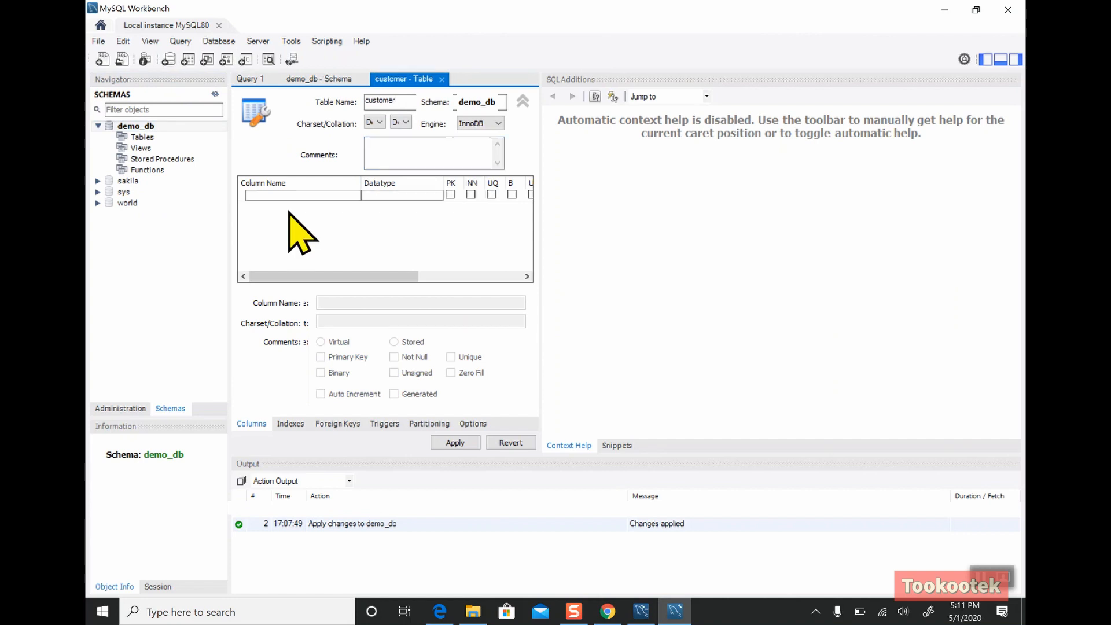
pyautogui.click(341, 197)
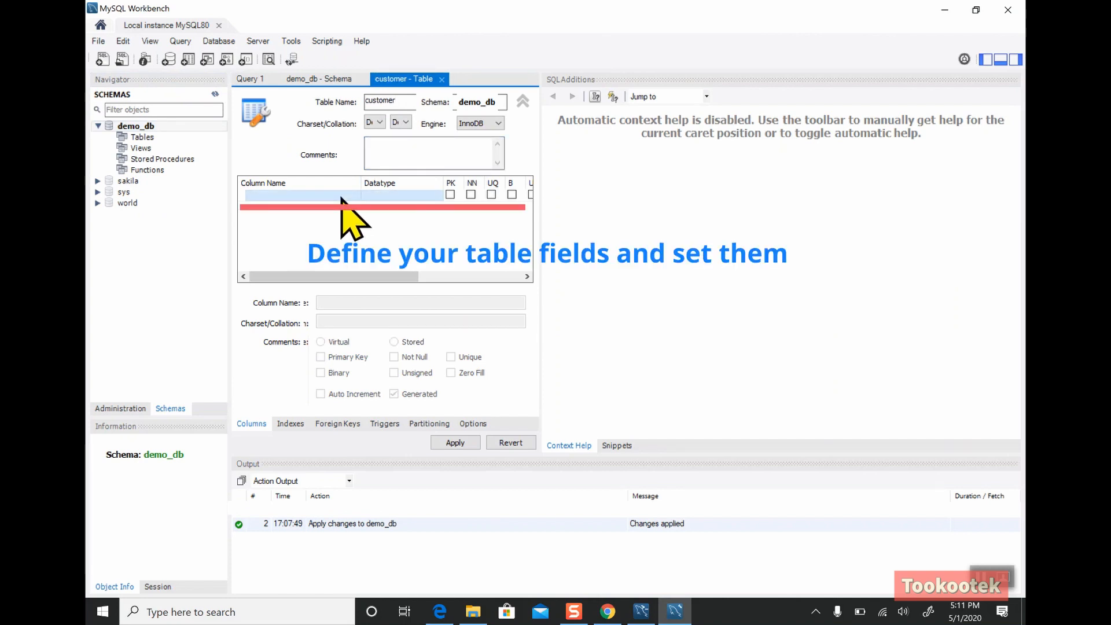
pyautogui.click(336, 195)
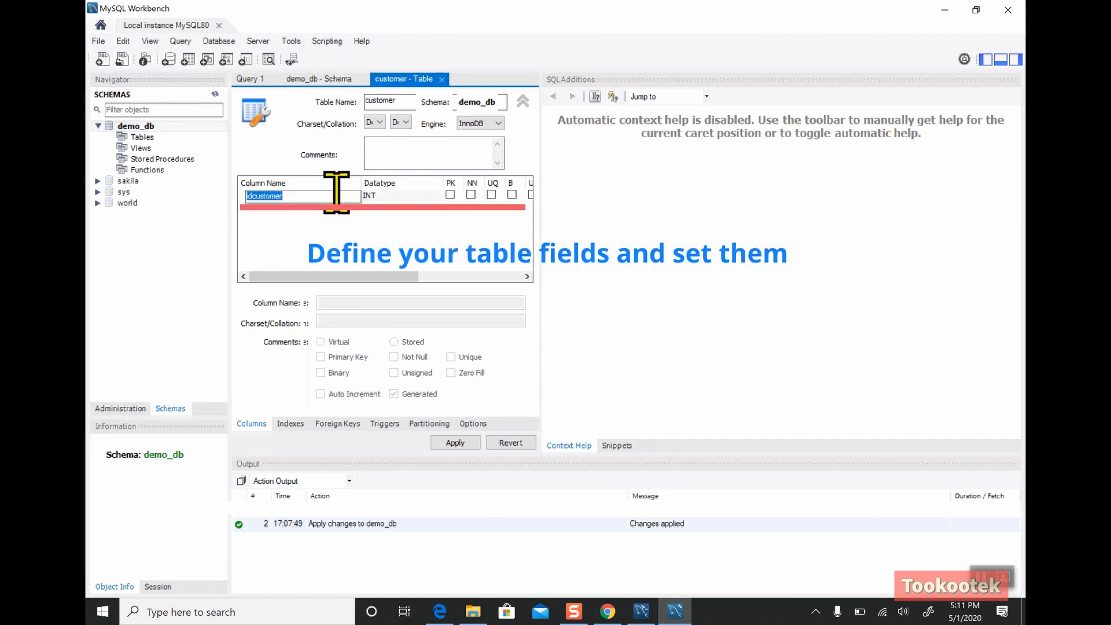
pyautogui.write('cust')
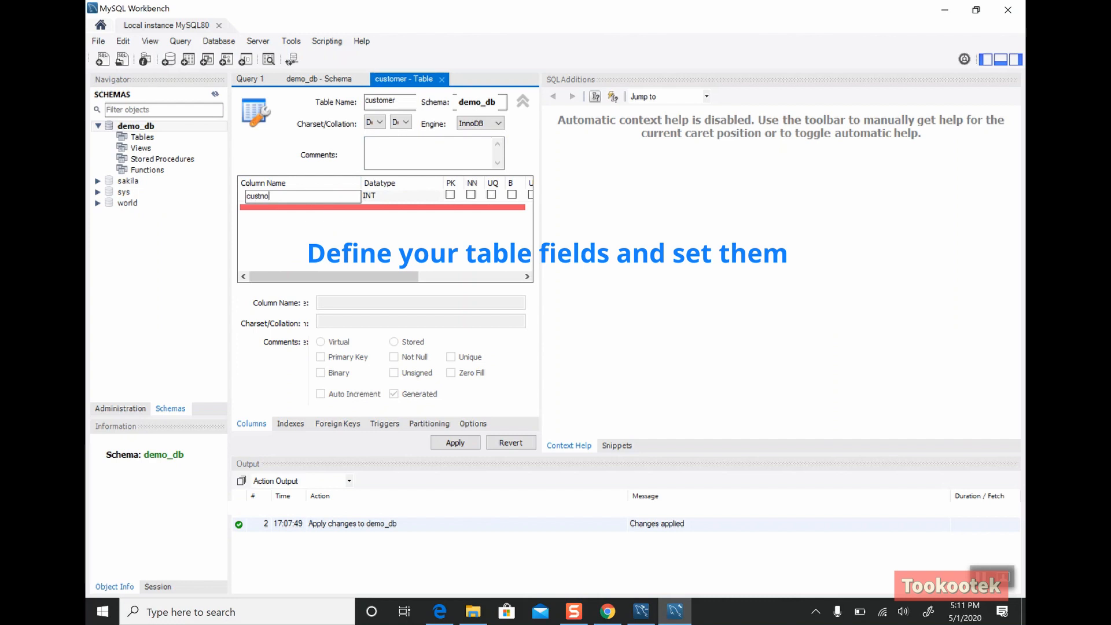
pyautogui.write('num')
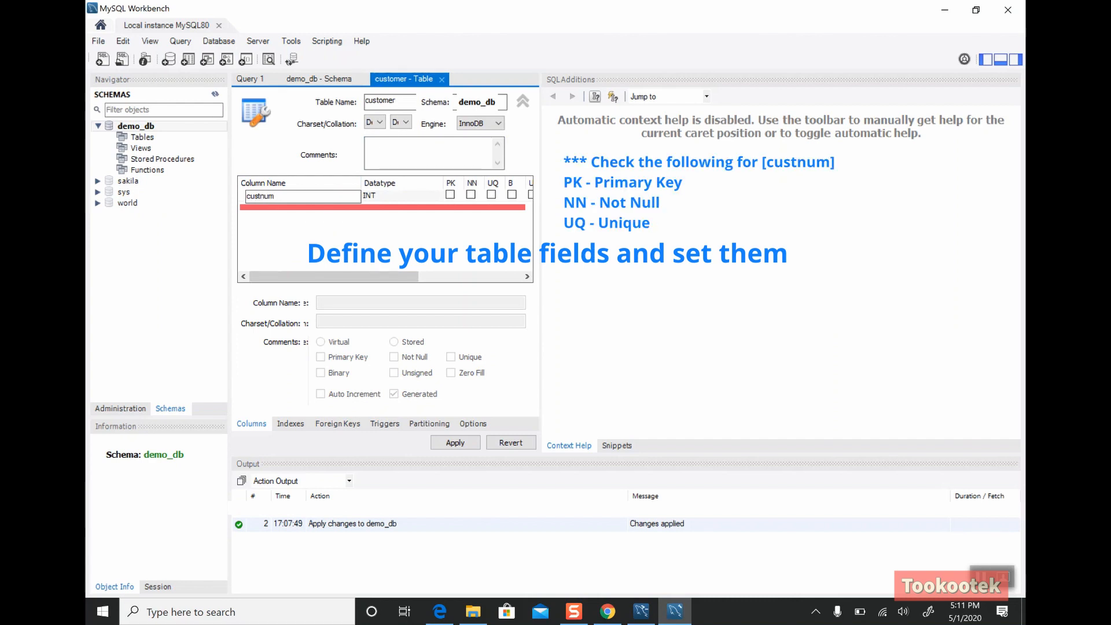
pyautogui.click(470, 195)
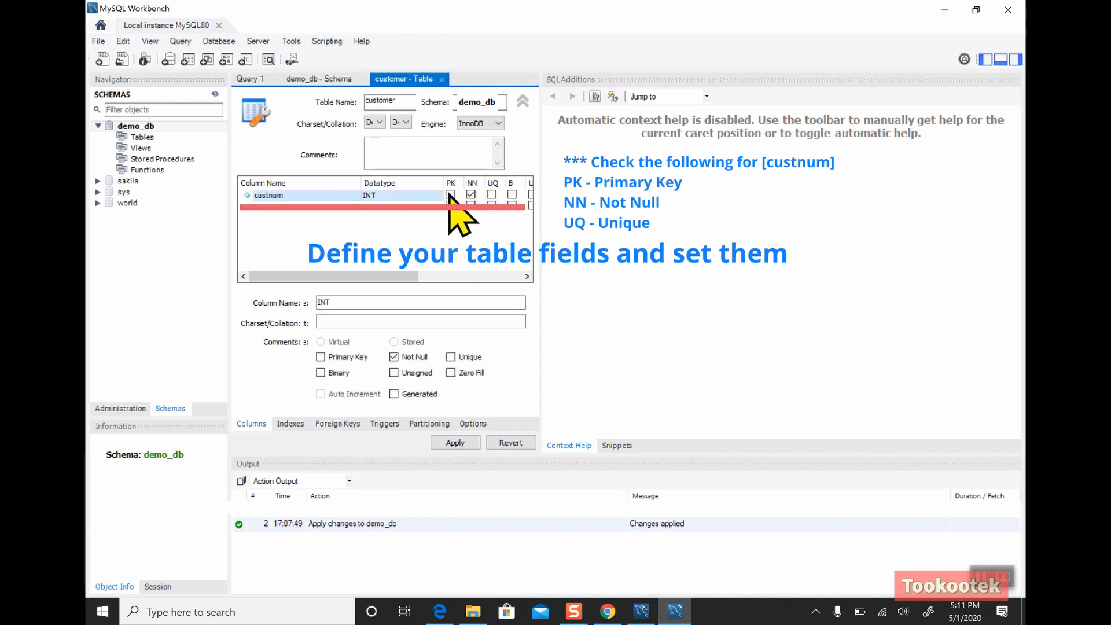
pyautogui.click(451, 195)
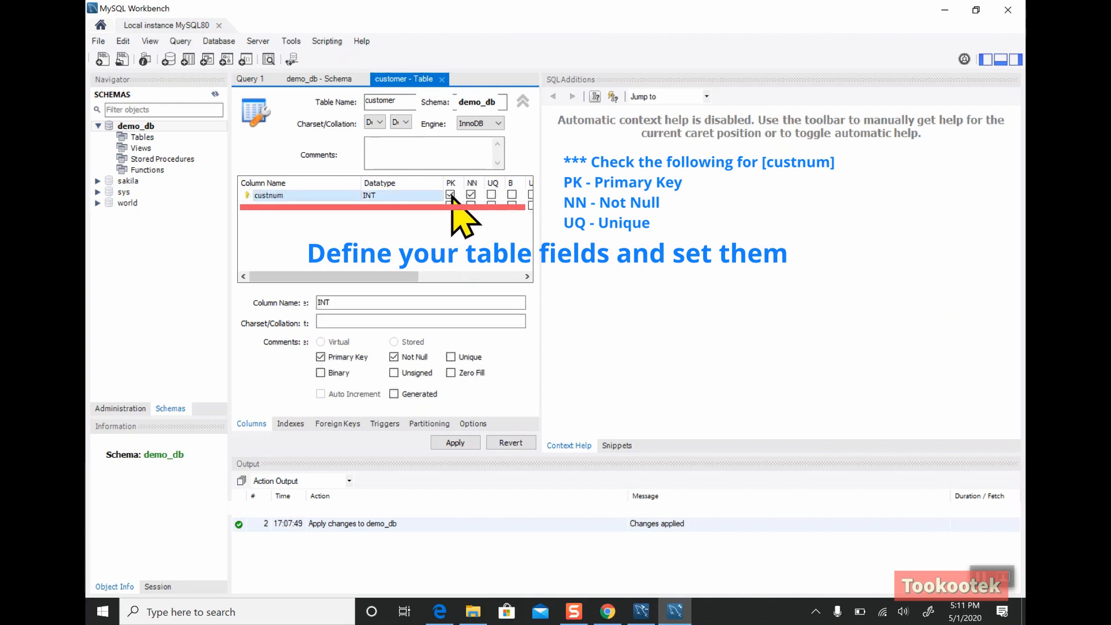
pyautogui.click(491, 195)
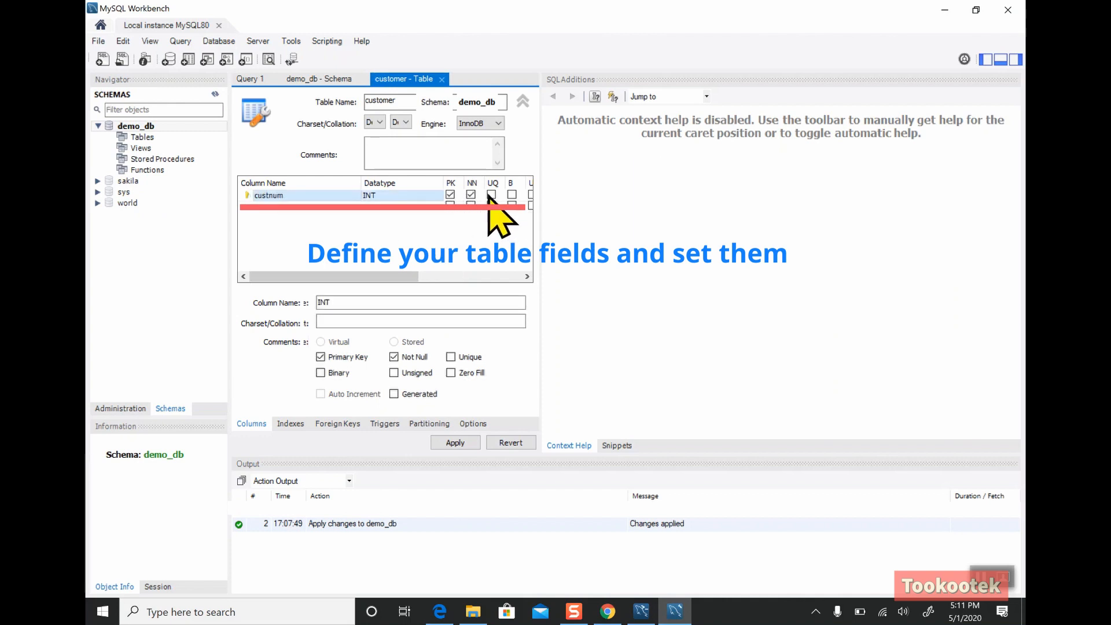
# - Add a second column named firstname with datatype VARCHAR(45) to the customer table
pyautogui.click(320, 206)
pyautogui.click(302, 207)
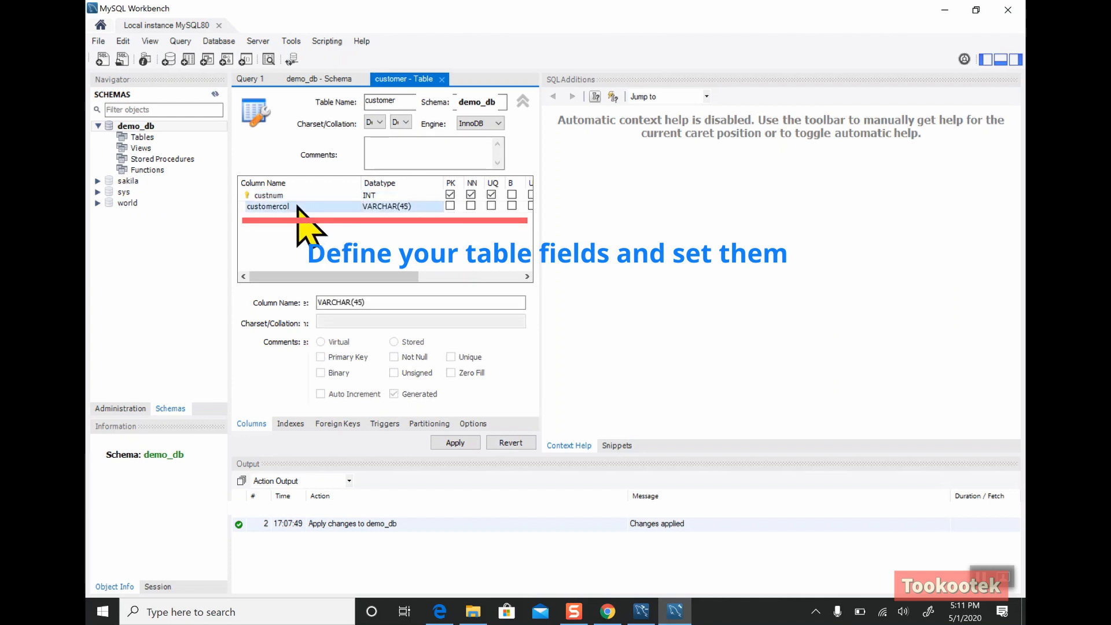
pyautogui.click(296, 207)
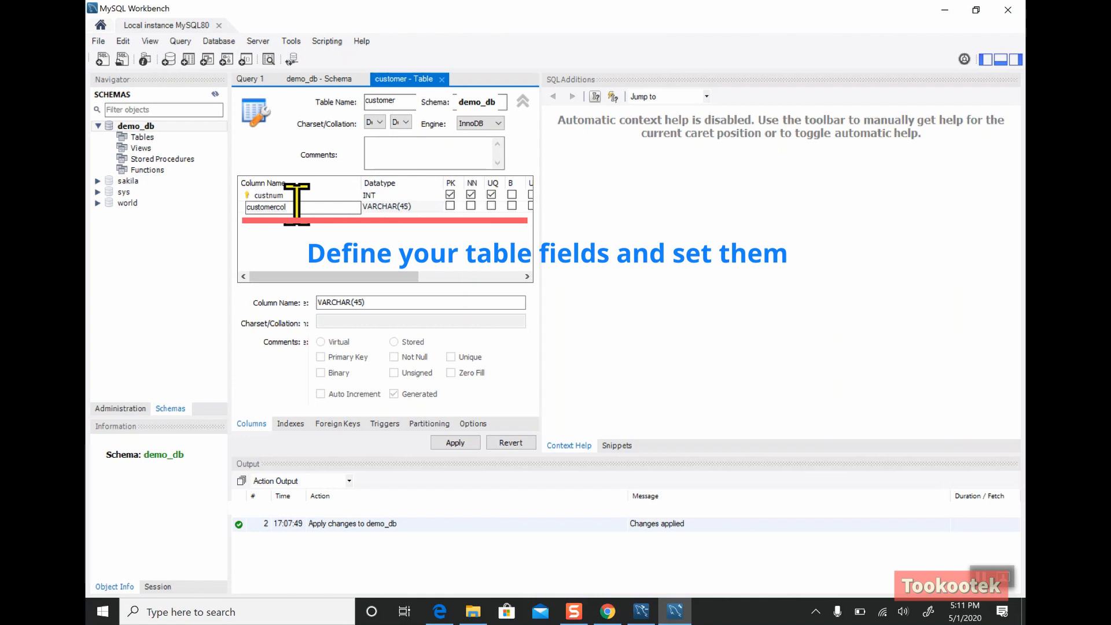
pyautogui.doubleClick(296, 207)
pyautogui.write('fir')
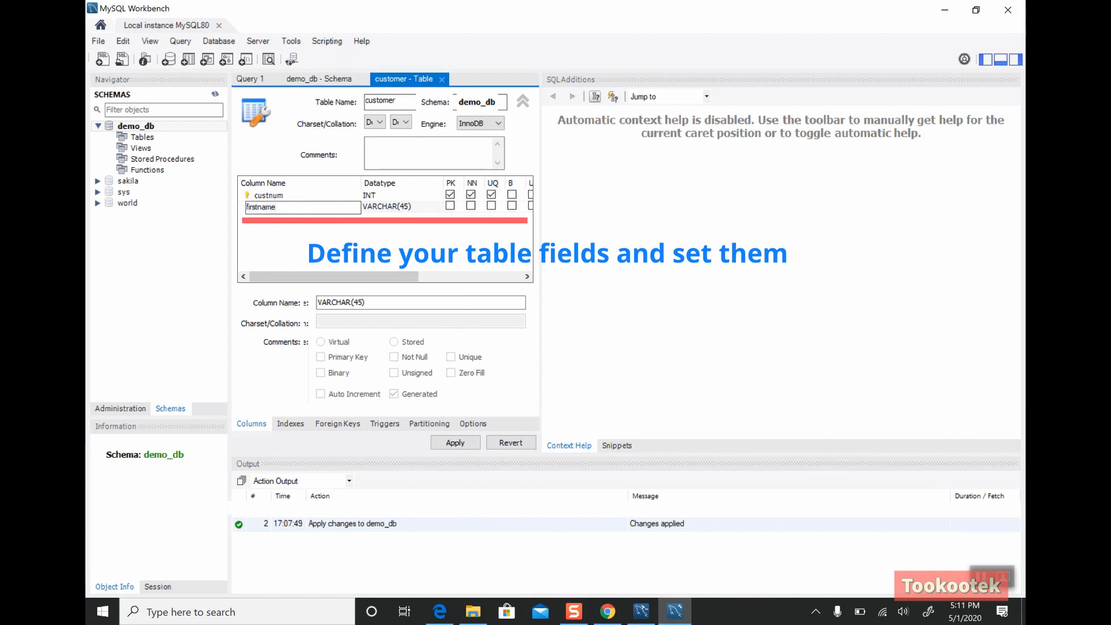
pyautogui.write('stname')
pyautogui.click(385, 208)
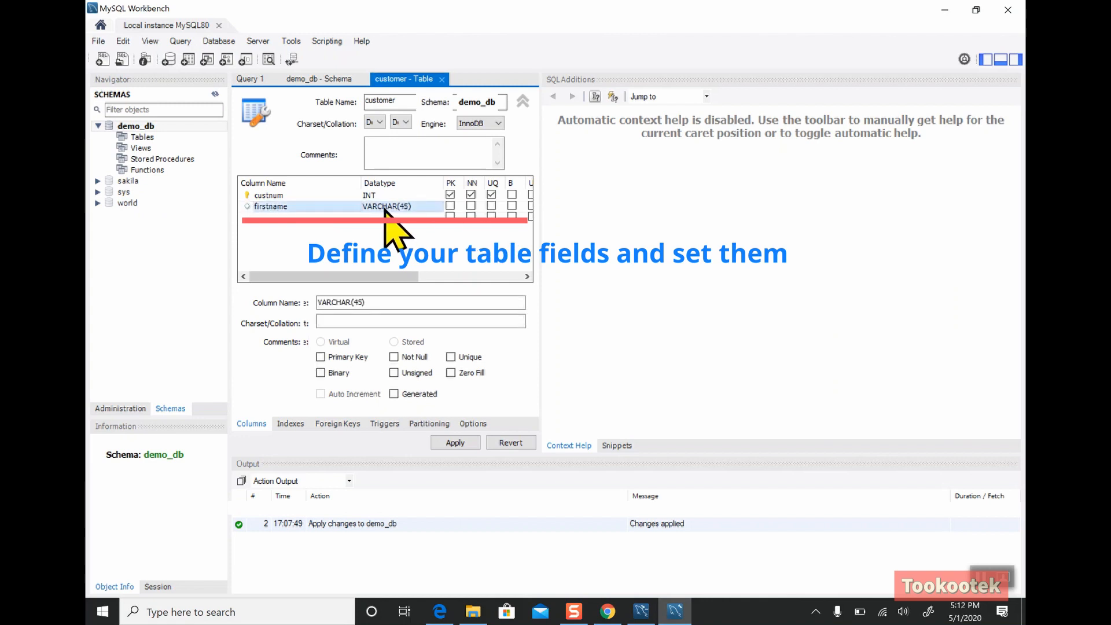
# - Add a third column named lastname with datatype VARCHAR(45) to the customer table
pyautogui.click(320, 218)
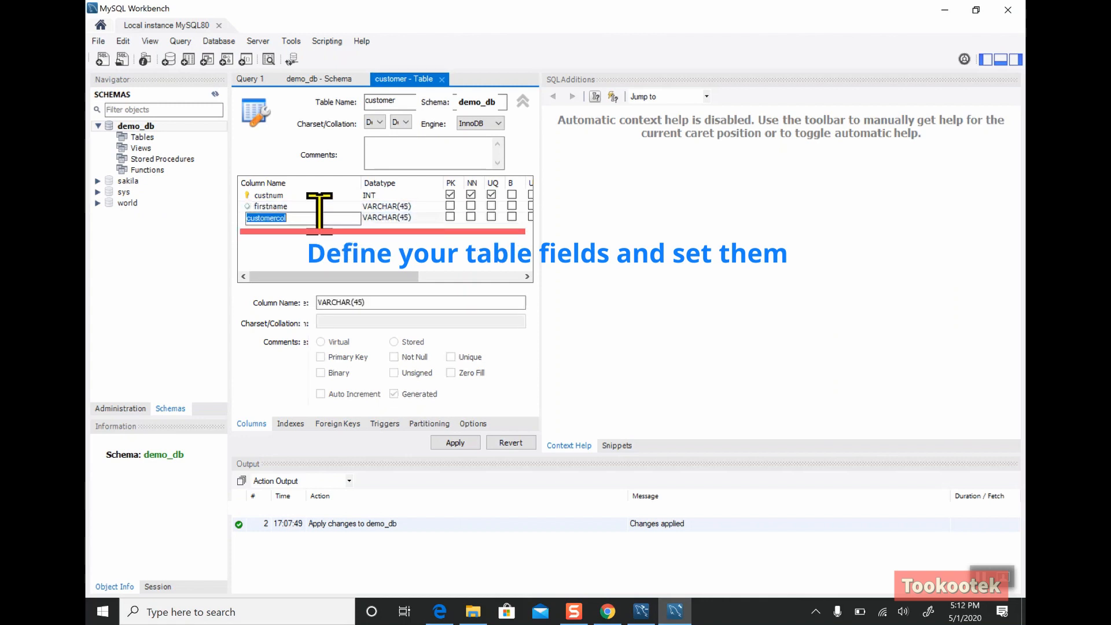
pyautogui.press('BackSpace')
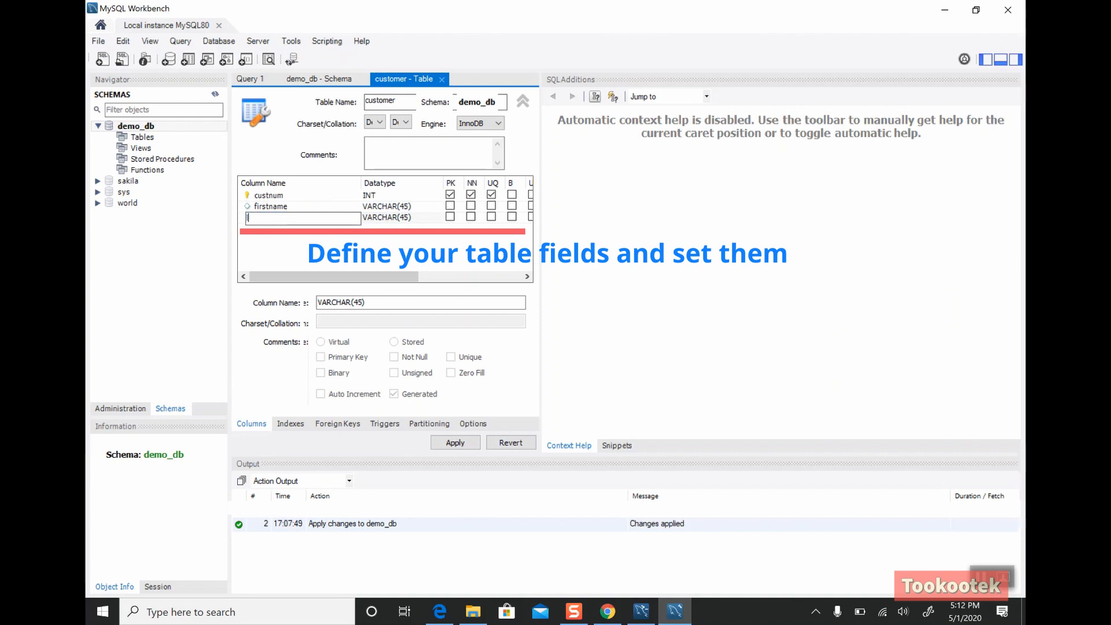
pyautogui.press('Tab')
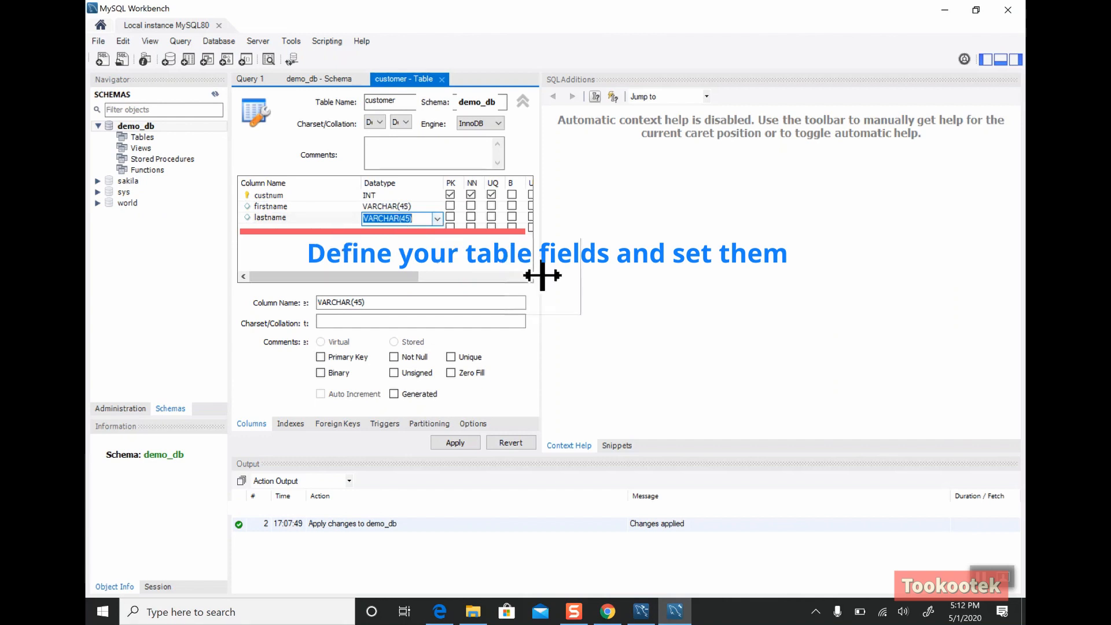
# - Apply the customer table's CREATE TABLE script to demo_db with default algorithm and lock type, and finish the wizard
pyautogui.click(455, 442)
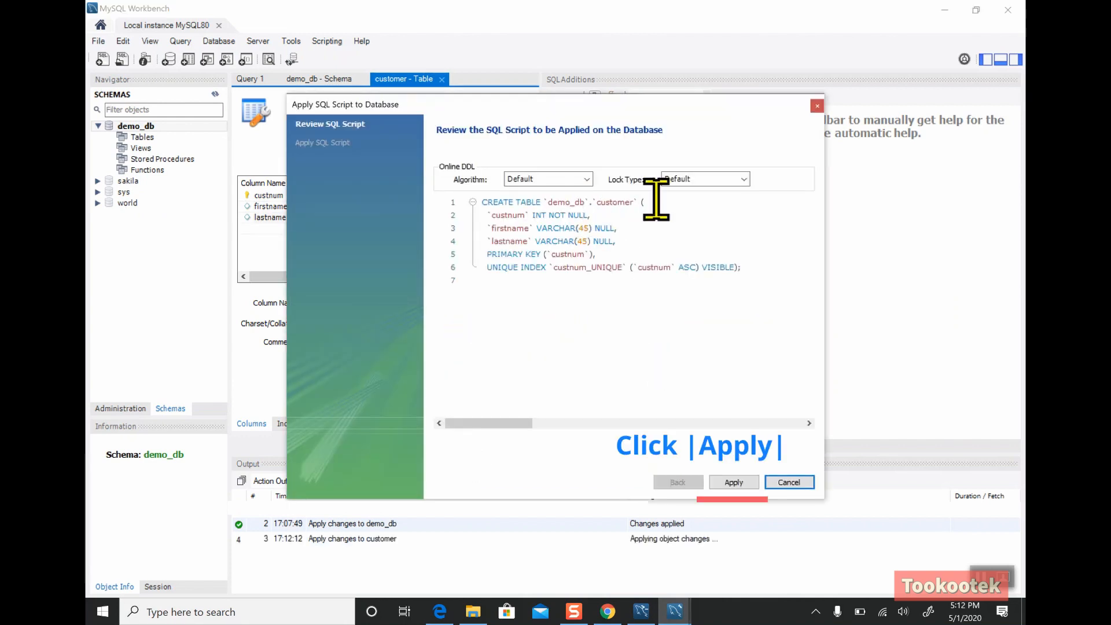
pyautogui.click(734, 484)
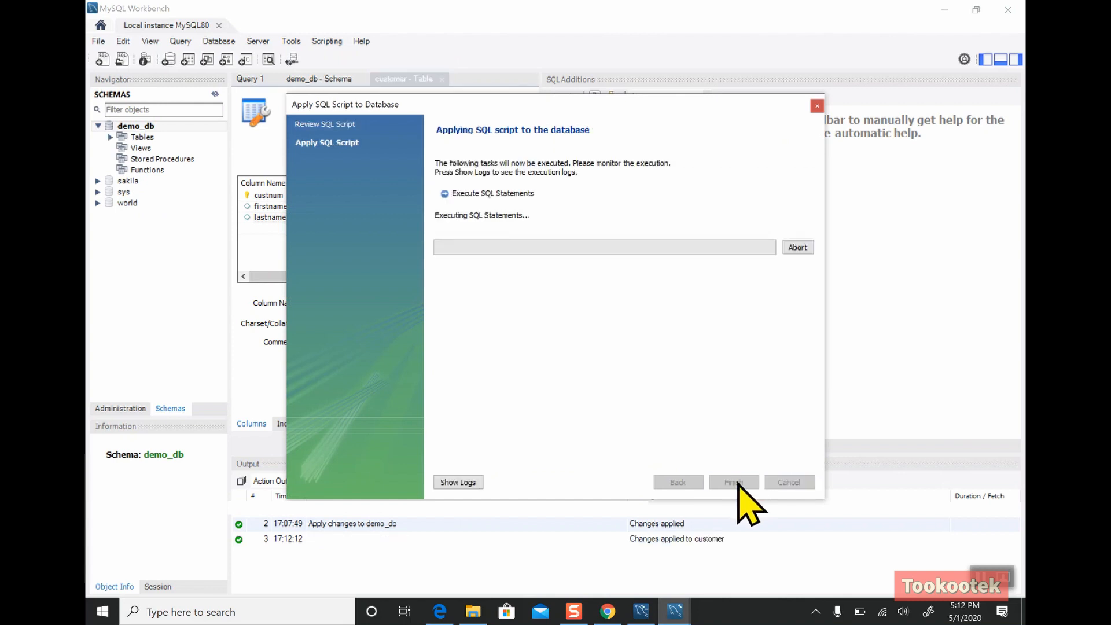
pyautogui.click(737, 484)
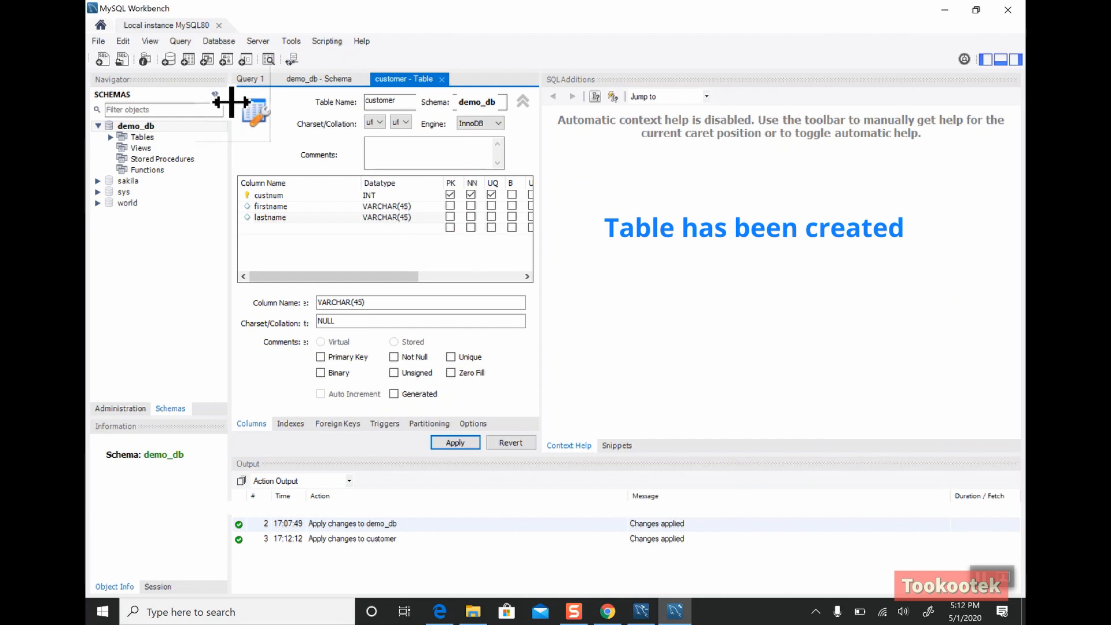
# - Write SELECT * FROM customer in the Query 1 editor and execute it
pyautogui.click(251, 78)
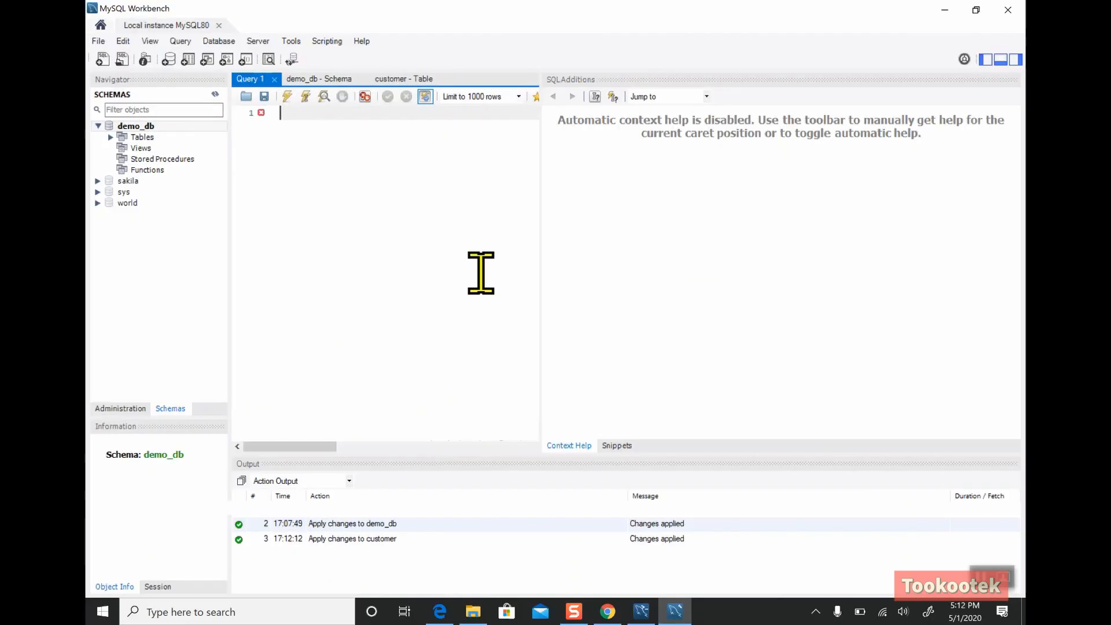
pyautogui.write('SELECT')
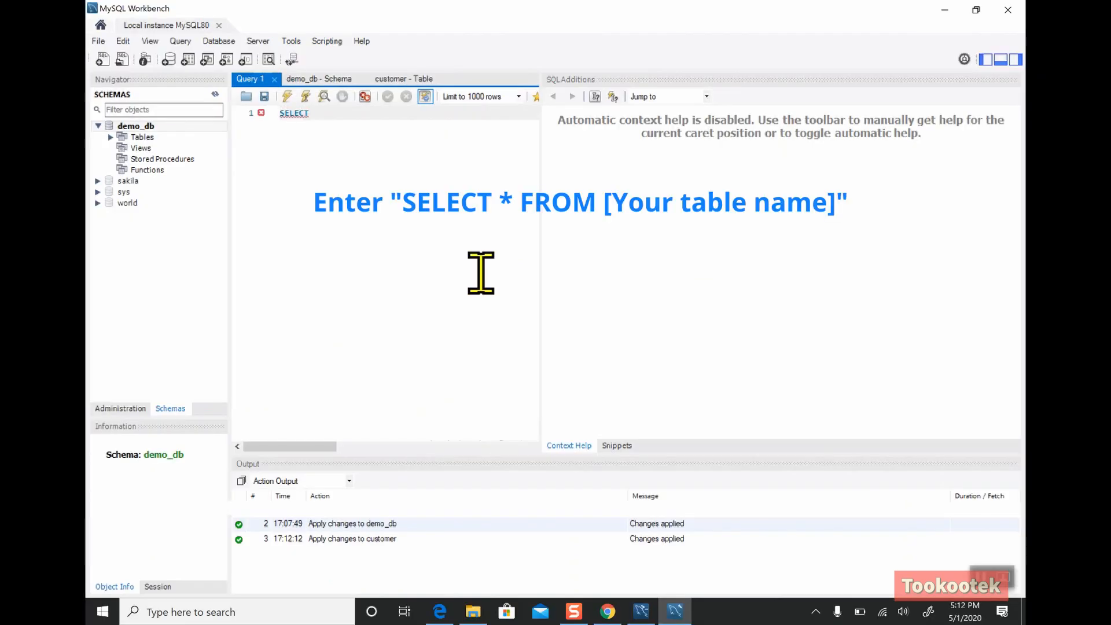
pyautogui.write(' * FROM customer')
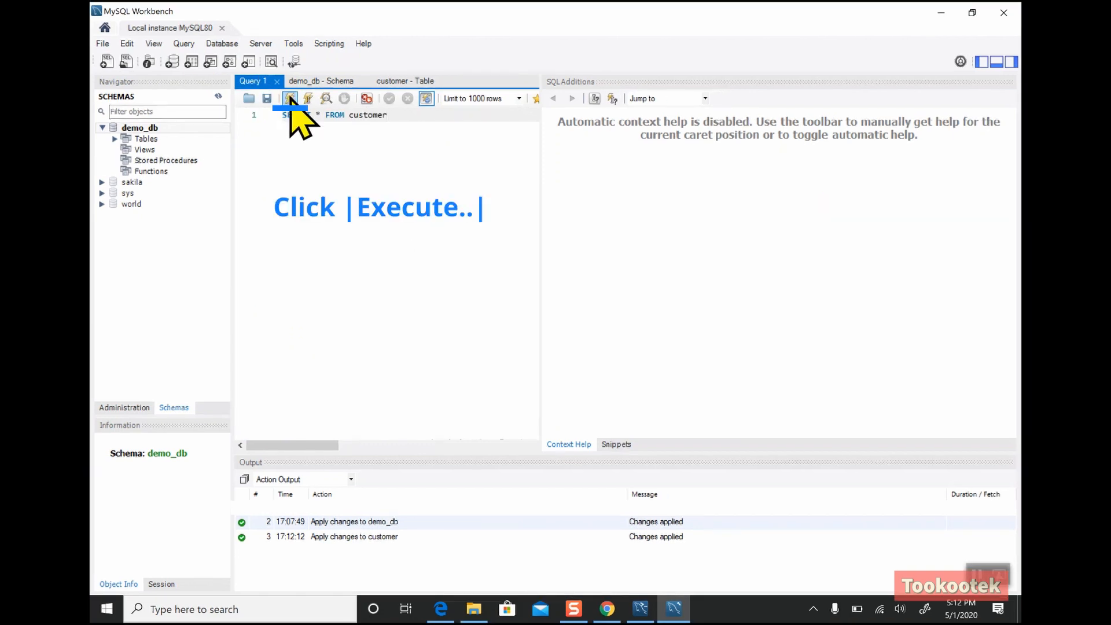
pyautogui.click(290, 99)
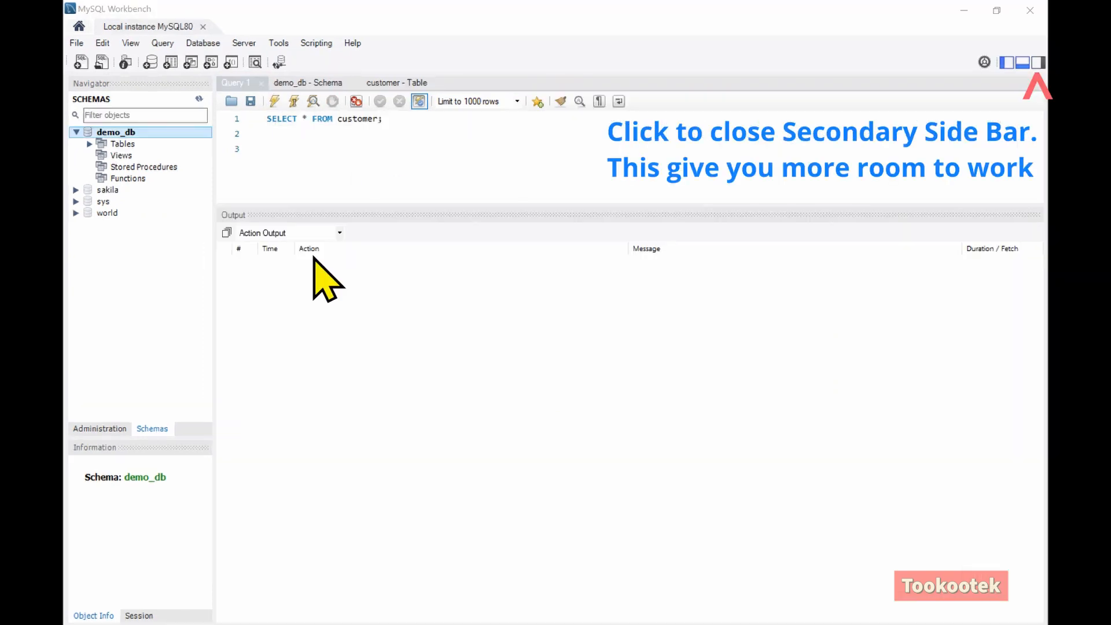
# - Expand demo_db's tables and inspect the definitions of customer's custnum, firstname and lastname columns
pyautogui.click(90, 144)
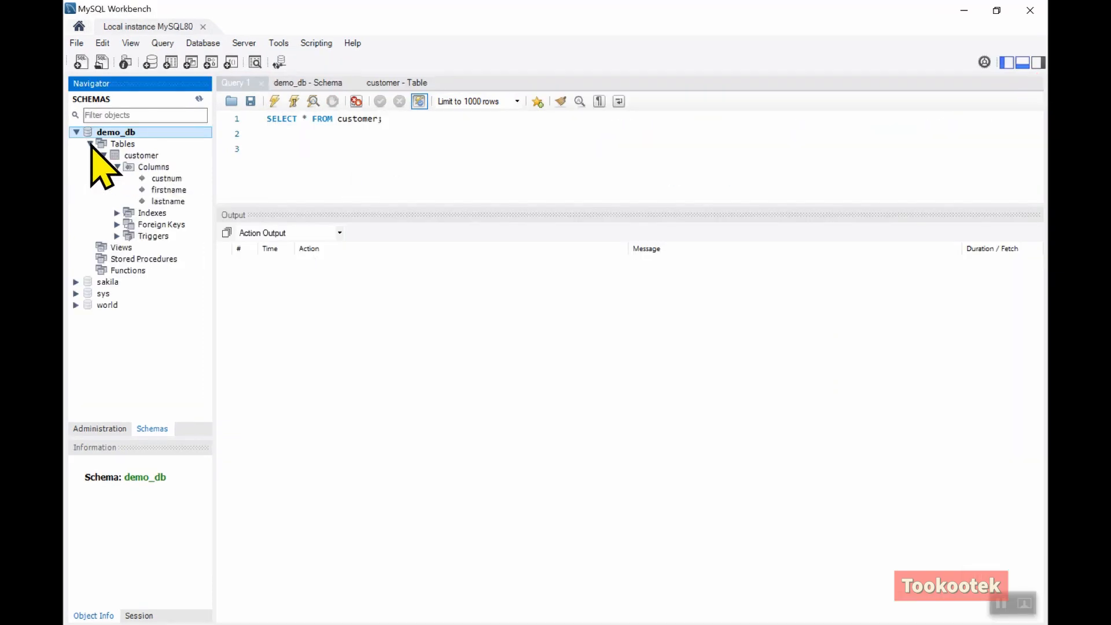
pyautogui.click(134, 157)
pyautogui.click(167, 179)
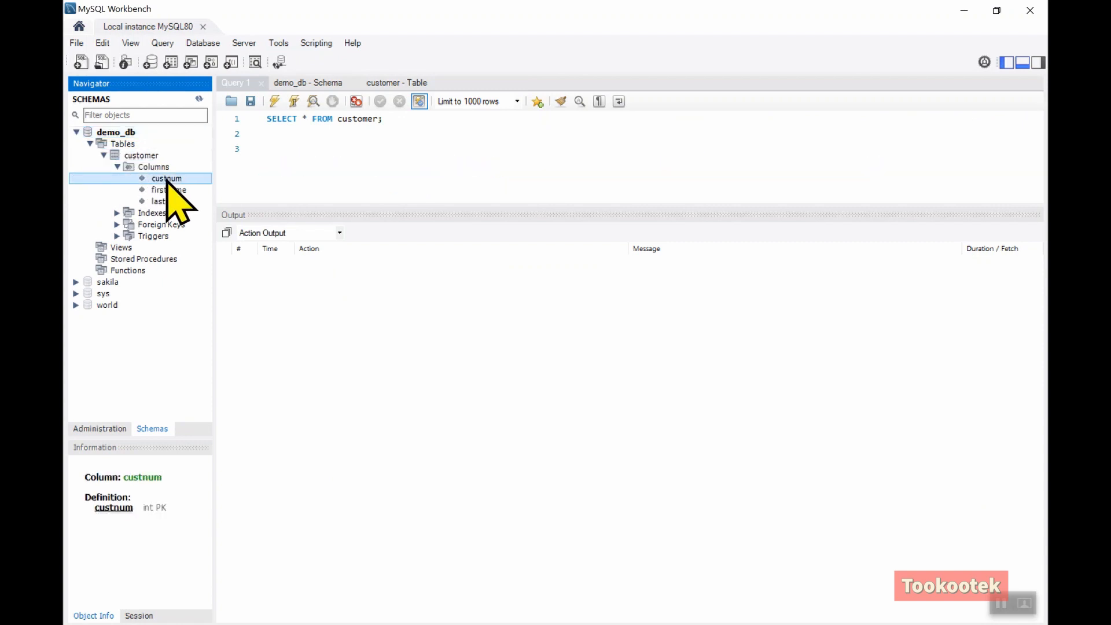
pyautogui.click(167, 190)
pyautogui.click(166, 202)
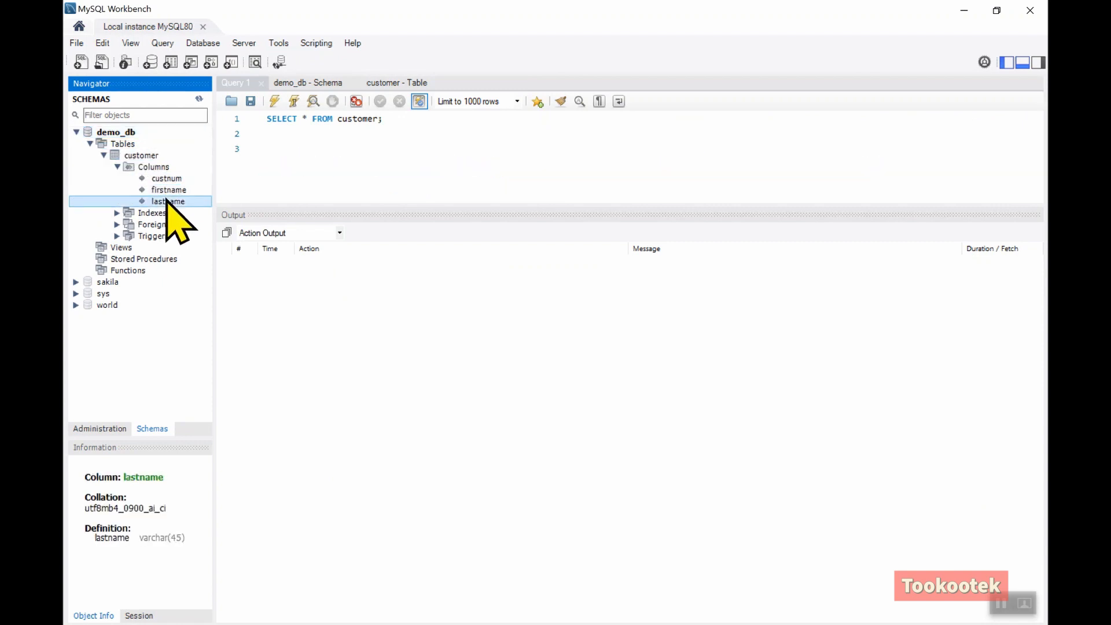
# - On line 3 of the query, write an INSERT INTO customer VALUES statement with custnum 1 and the customer's quoted first and last names
pyautogui.click(277, 157)
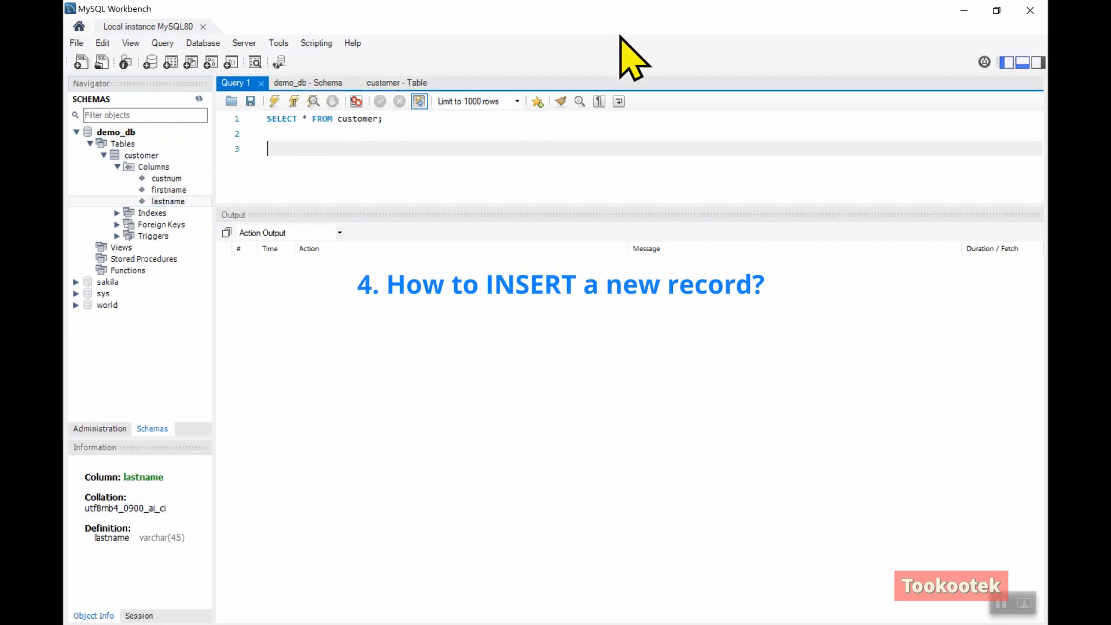
pyautogui.write('INSERT')
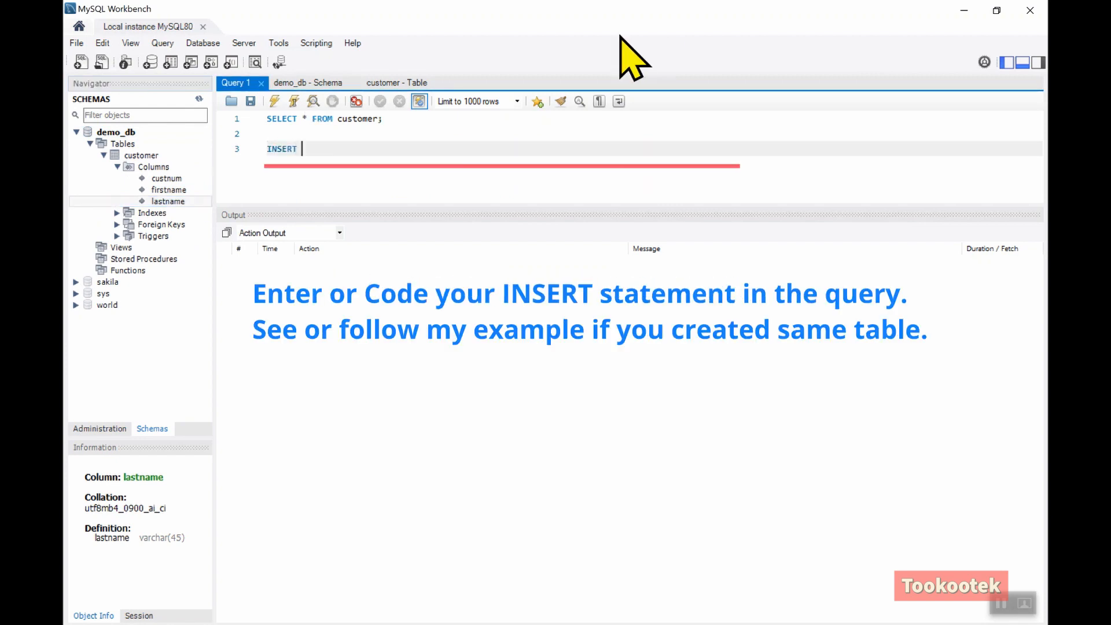
pyautogui.write(' INTO customer')
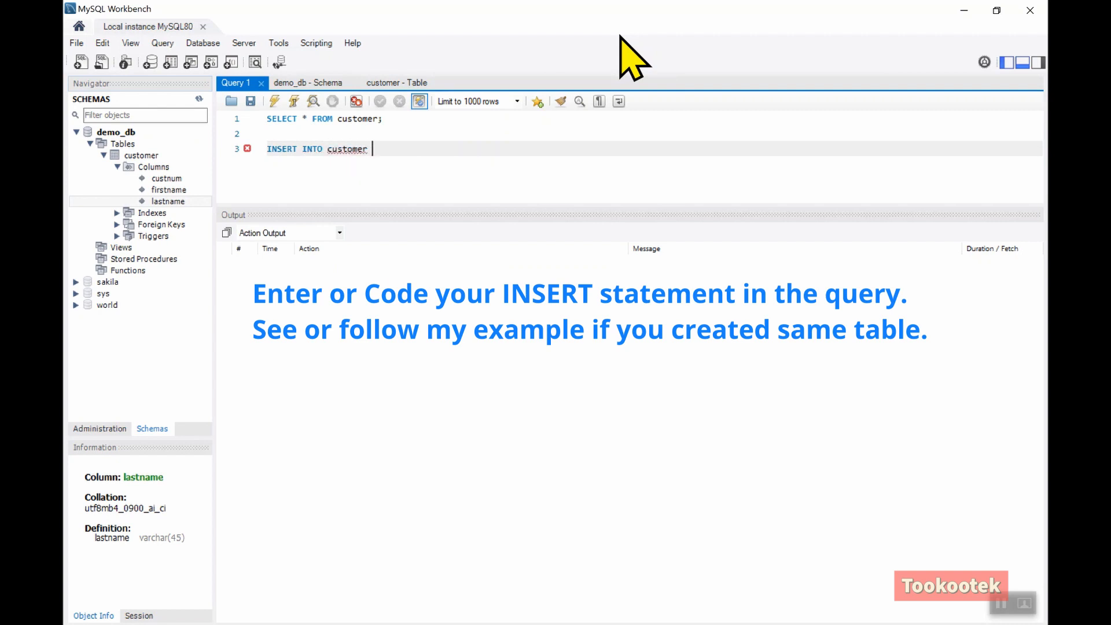
pyautogui.write(' VALUES')
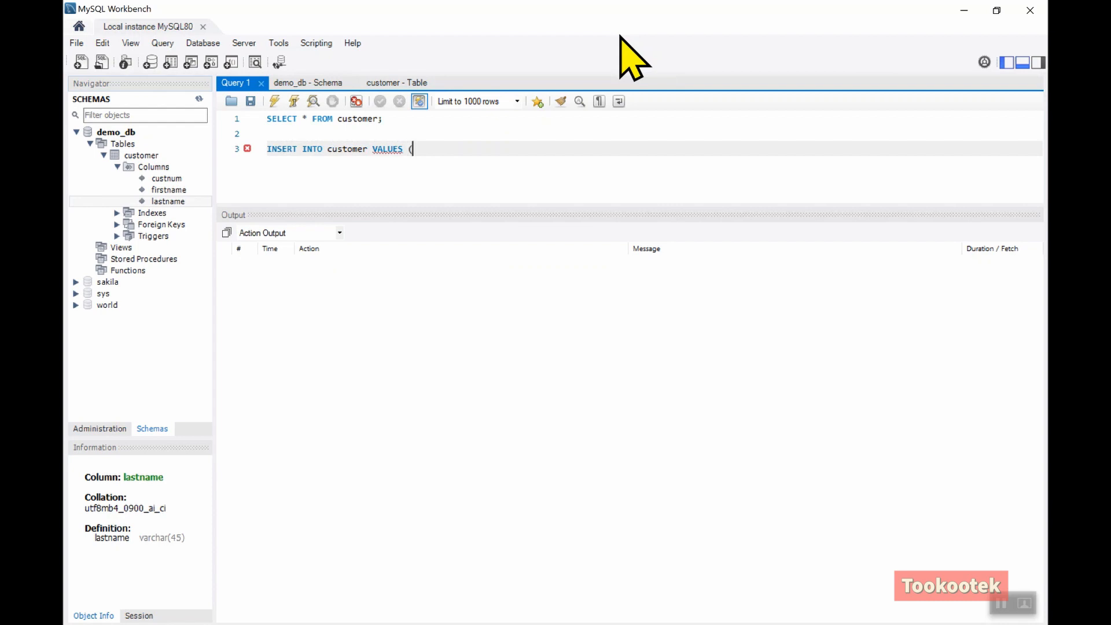
pyautogui.write(' ()')
pyautogui.press('Left')
pyautogui.write('1, "john"')
pyautogui.press('Left')
pyautogui.write('john')
pyautogui.press('Right')
pyautogui.press('Right')
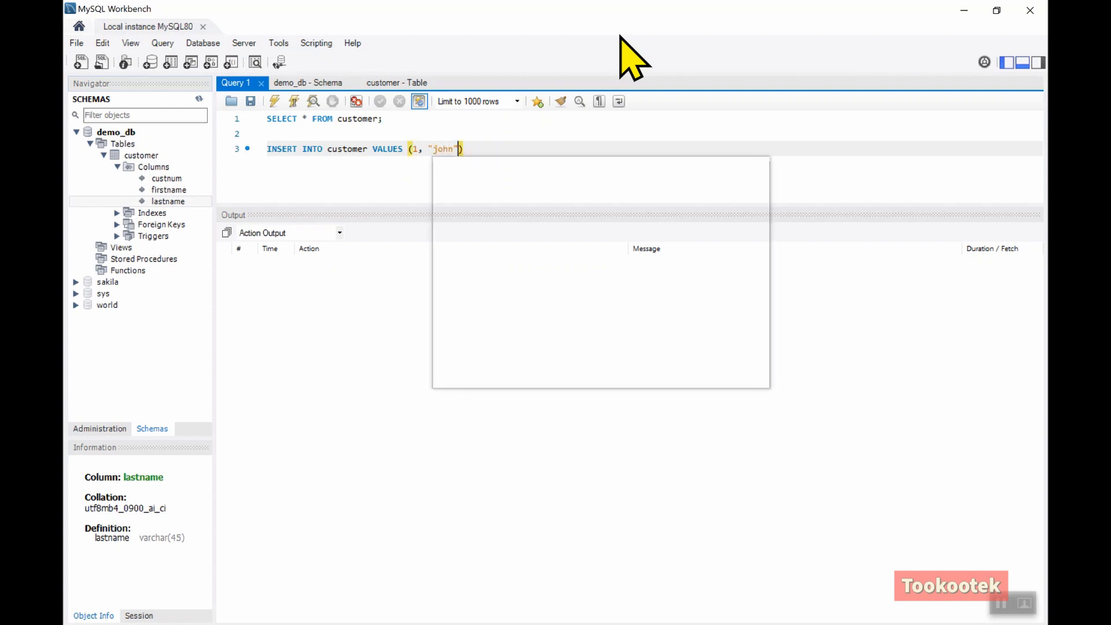
pyautogui.write(', "')
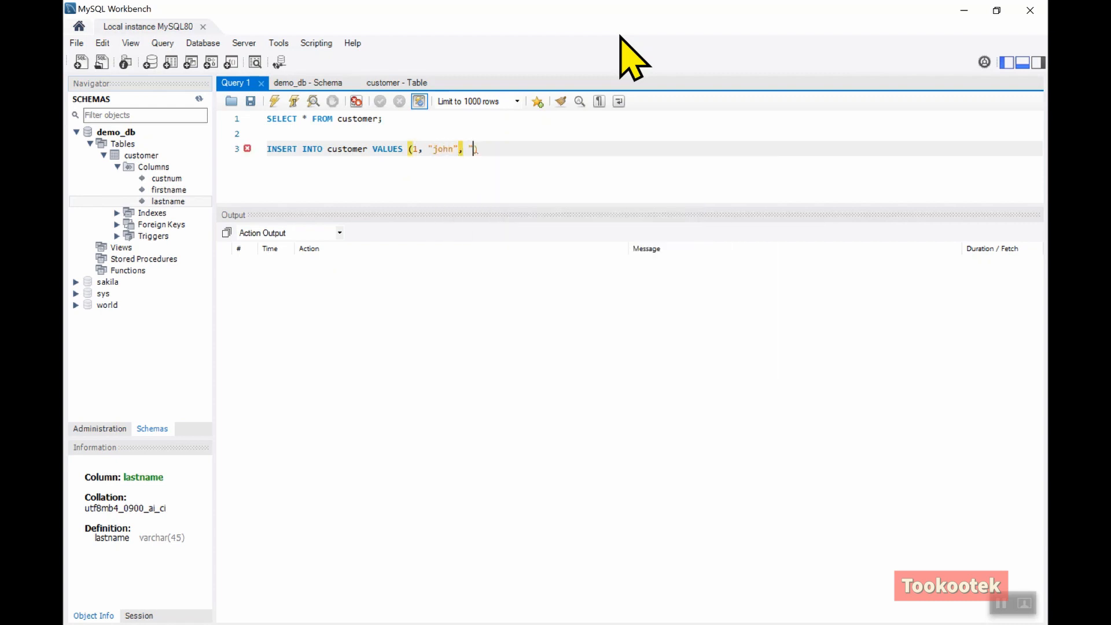
pyautogui.write('wick')
pyautogui.press('Right')
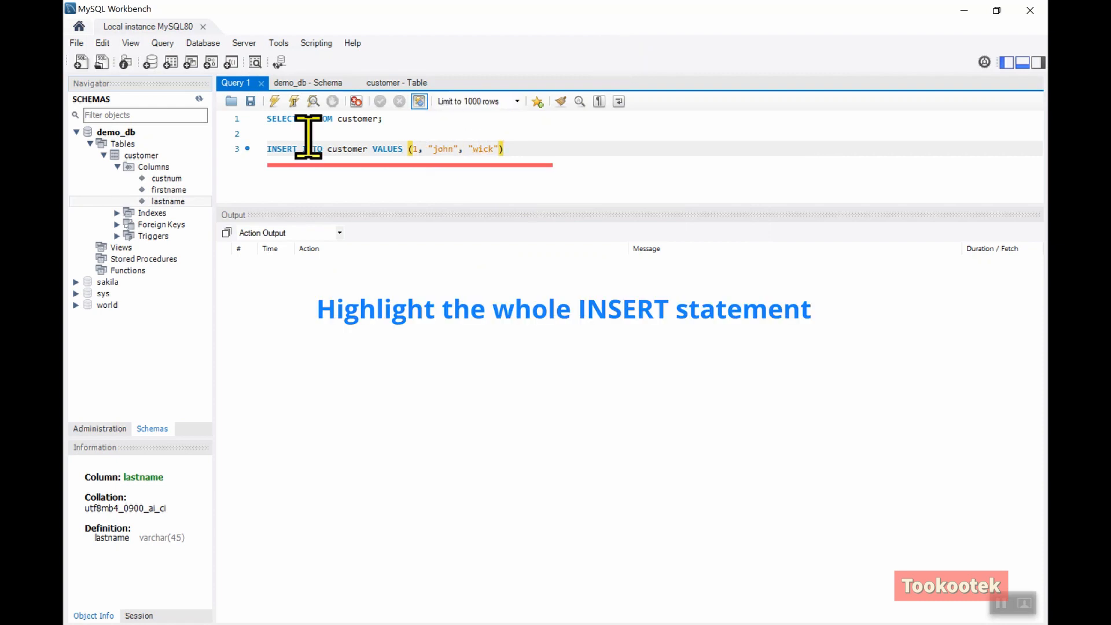
# - Execute only the INSERT statement and select its entry in the action output
pyautogui.moveTo(266, 149); pyautogui.dragTo(262, 173)
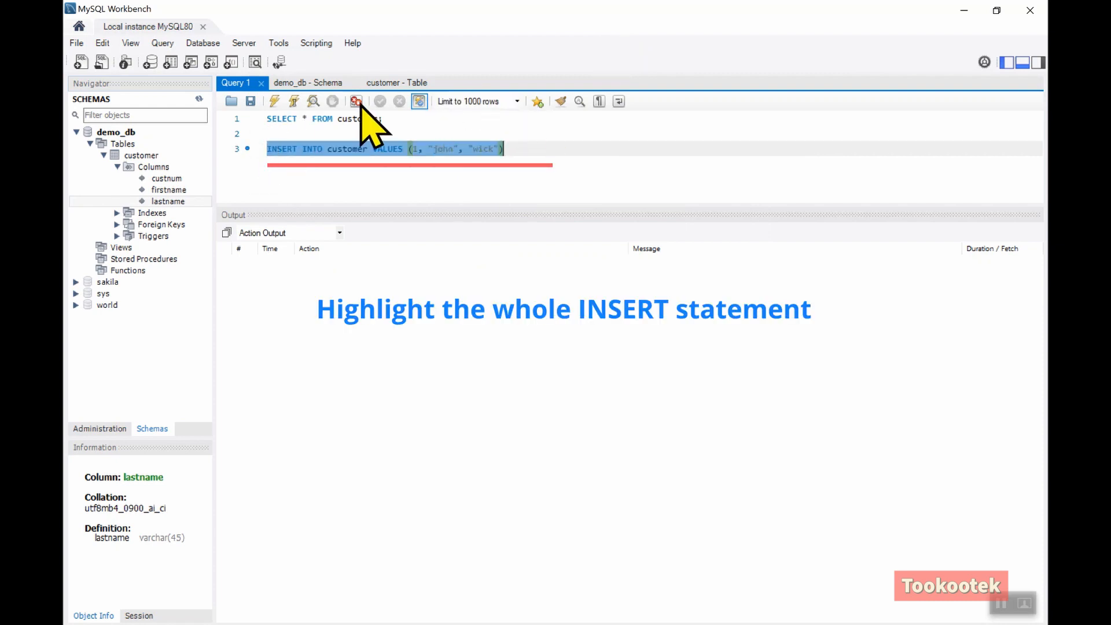
pyautogui.click(275, 103)
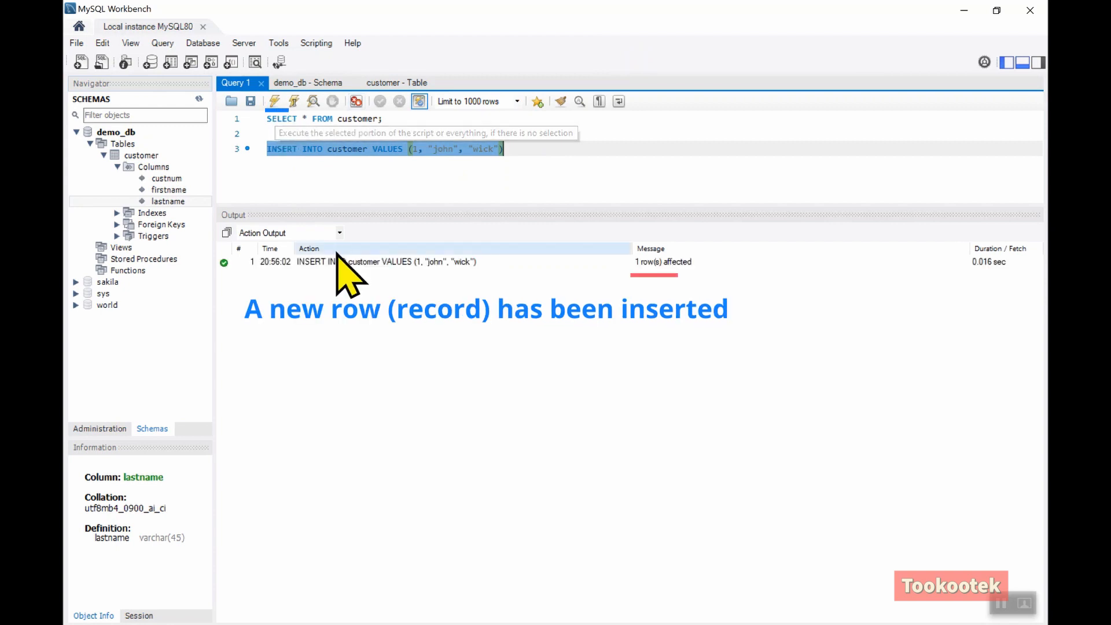
pyautogui.click(339, 262)
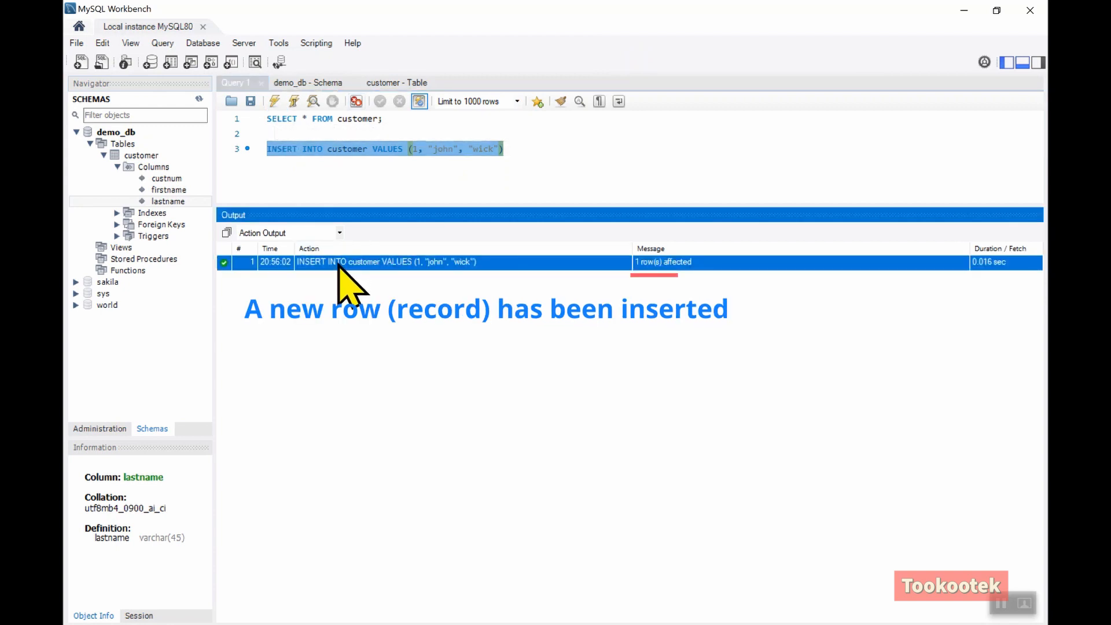
# - End the INSERT statement with a semicolon and write SELECT * FROM customer on line 5
pyautogui.click(533, 143)
pyautogui.write(';')
pyautogui.press('Return')
pyautogui.press('Return')
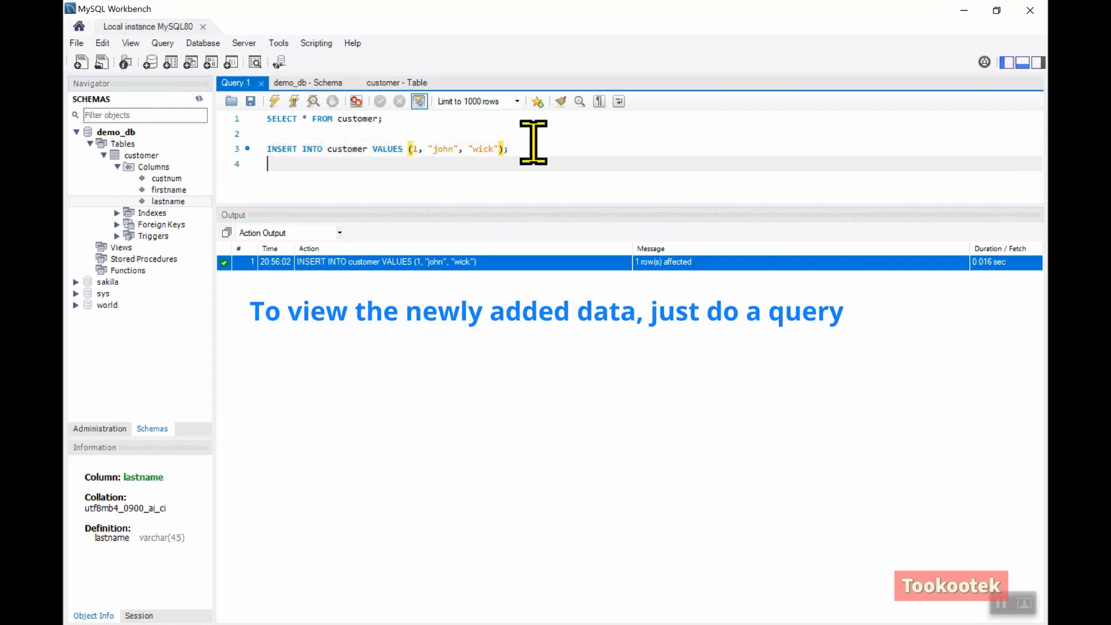
pyautogui.write('SELECT')
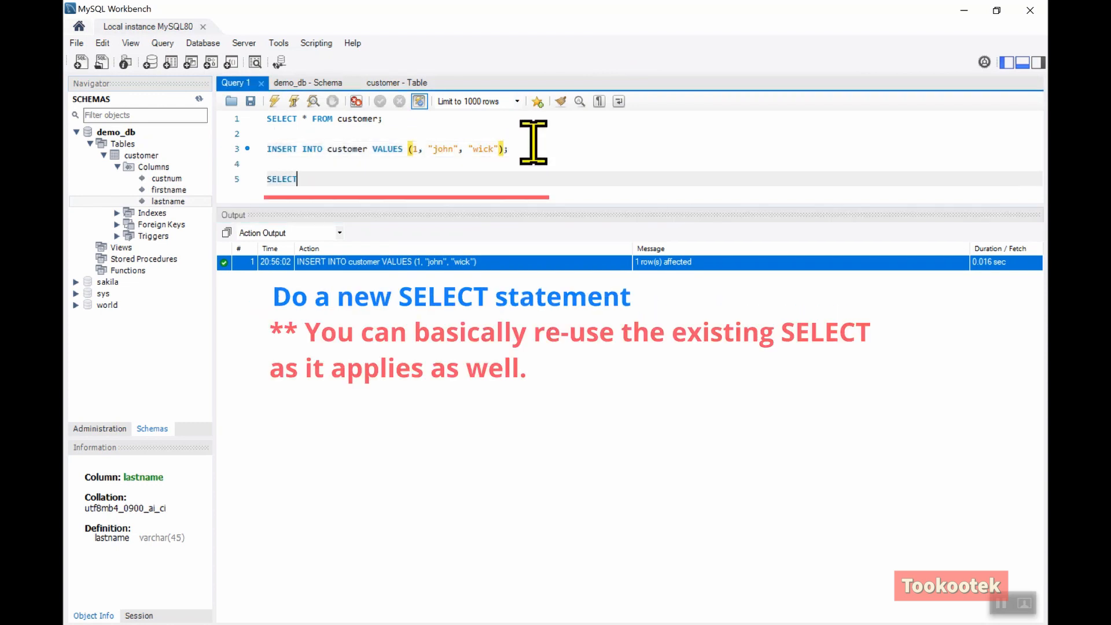
pyautogui.write(' * FROM customer')
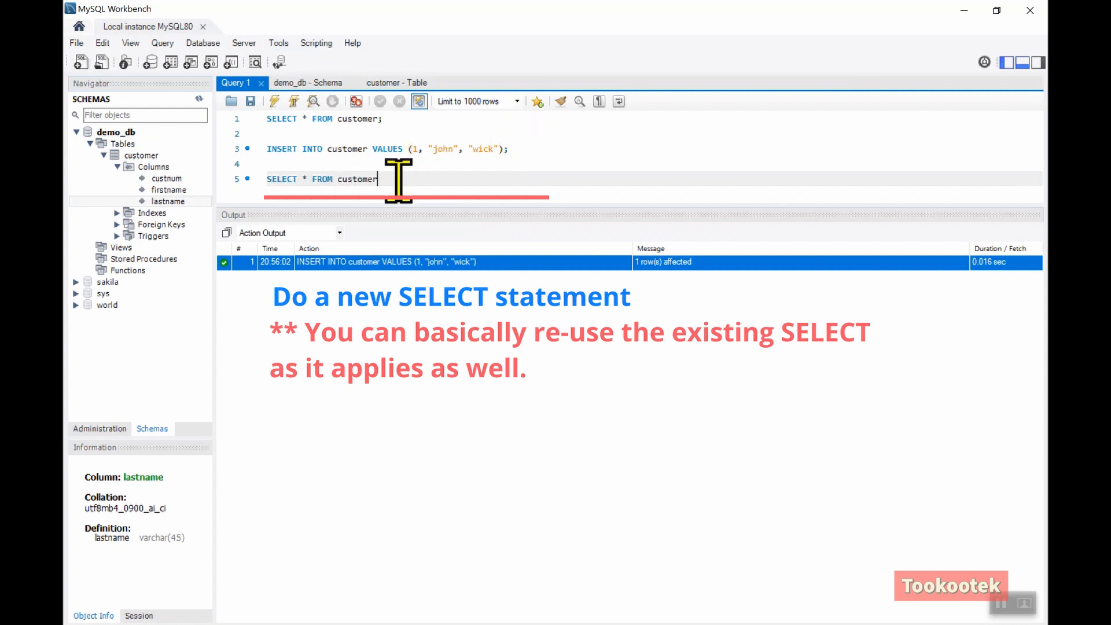
# - Execute only the SELECT statement on line 5 to view the customer table's rows
pyautogui.moveTo(406, 178); pyautogui.dragTo(264, 179)
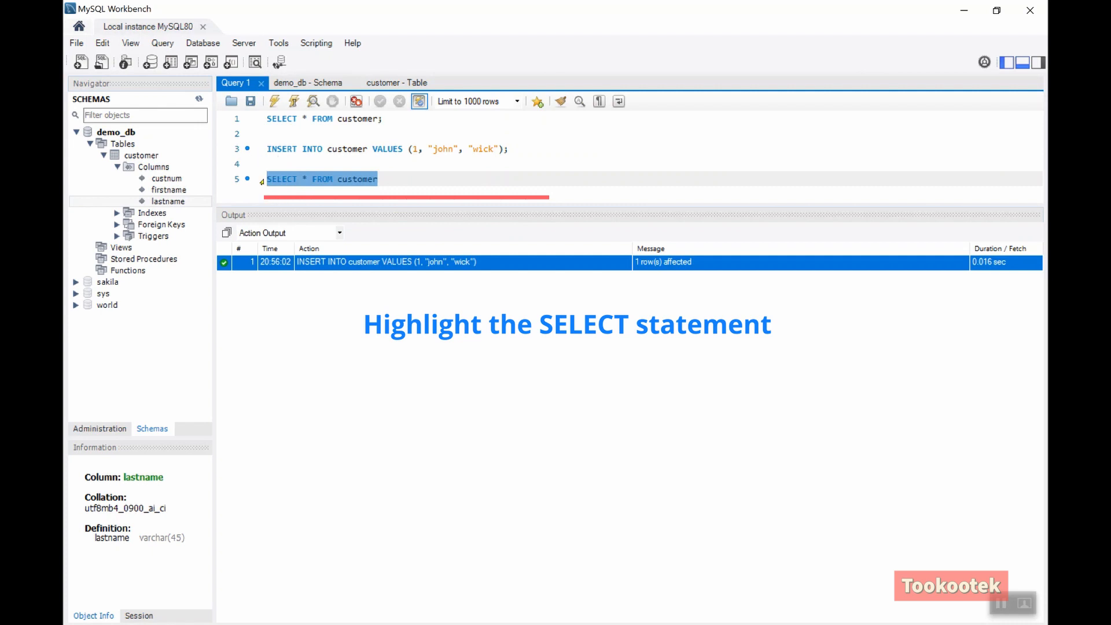
pyautogui.click(275, 102)
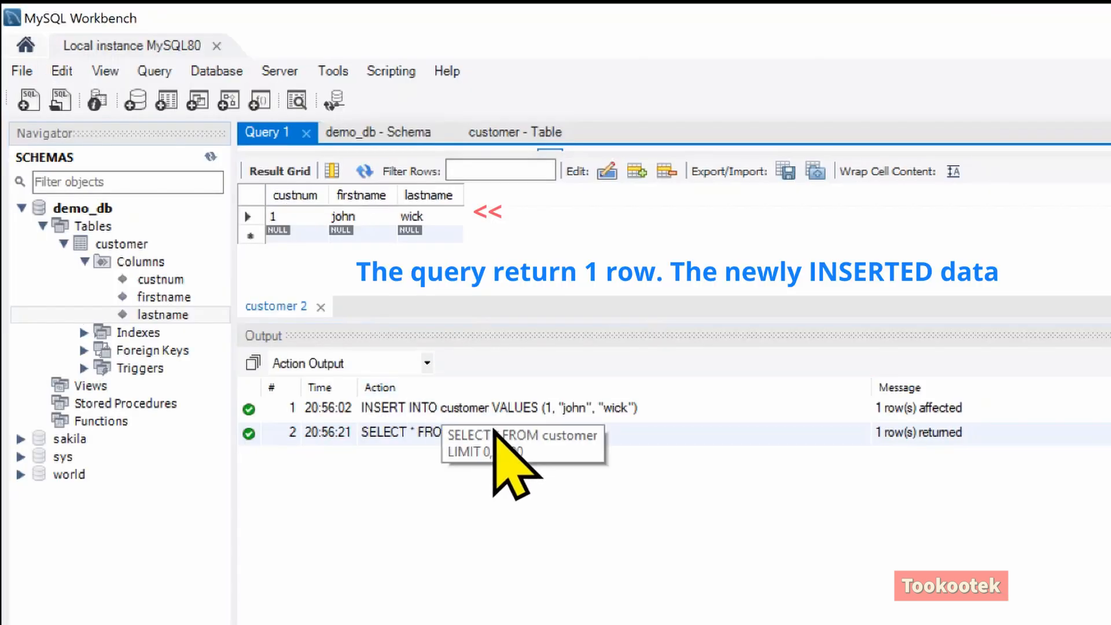
pyautogui.doubleClick(287, 216)
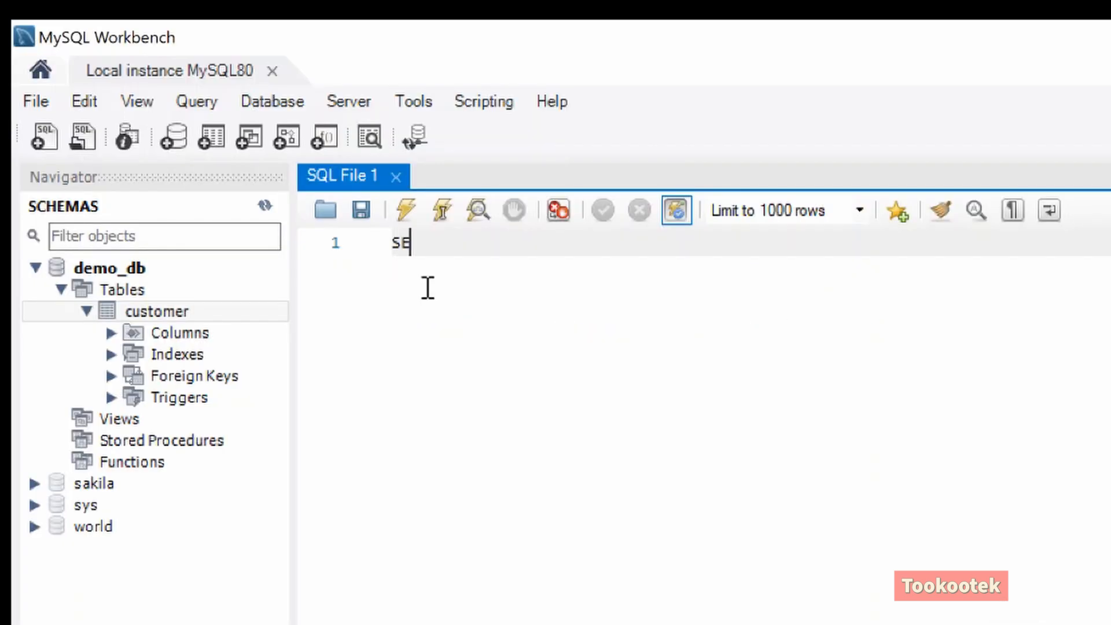
# - Write the query SELECT "Please" as MY, "SUBSCRIBE" as Request on line 1 of the SQL file
pyautogui.write('LECT "')
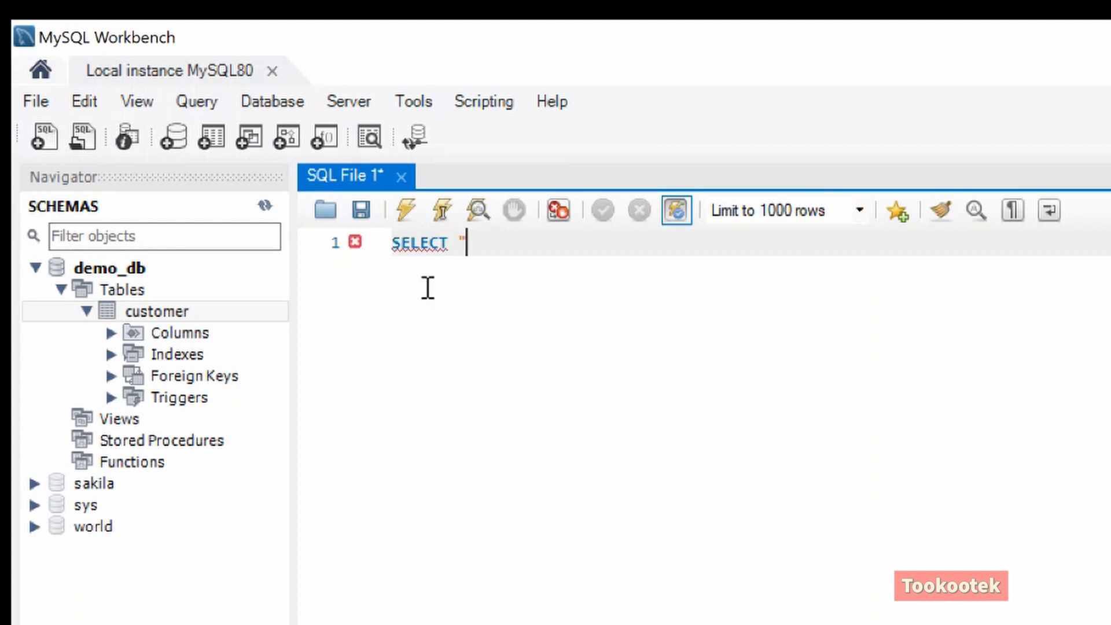
pyautogui.write('Please" ')
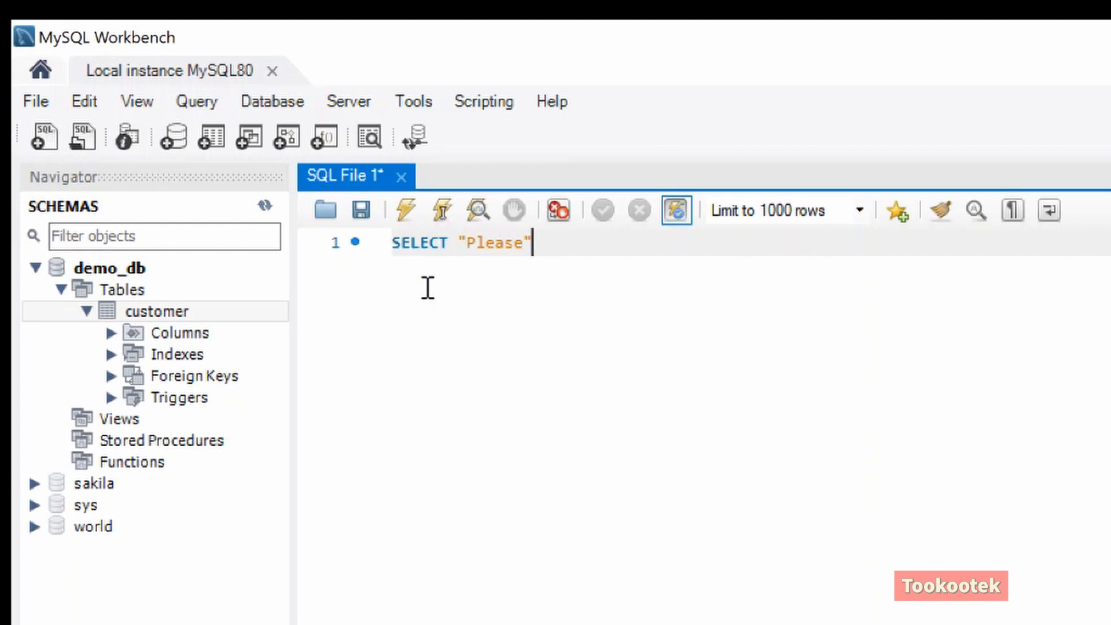
pyautogui.write('as ')
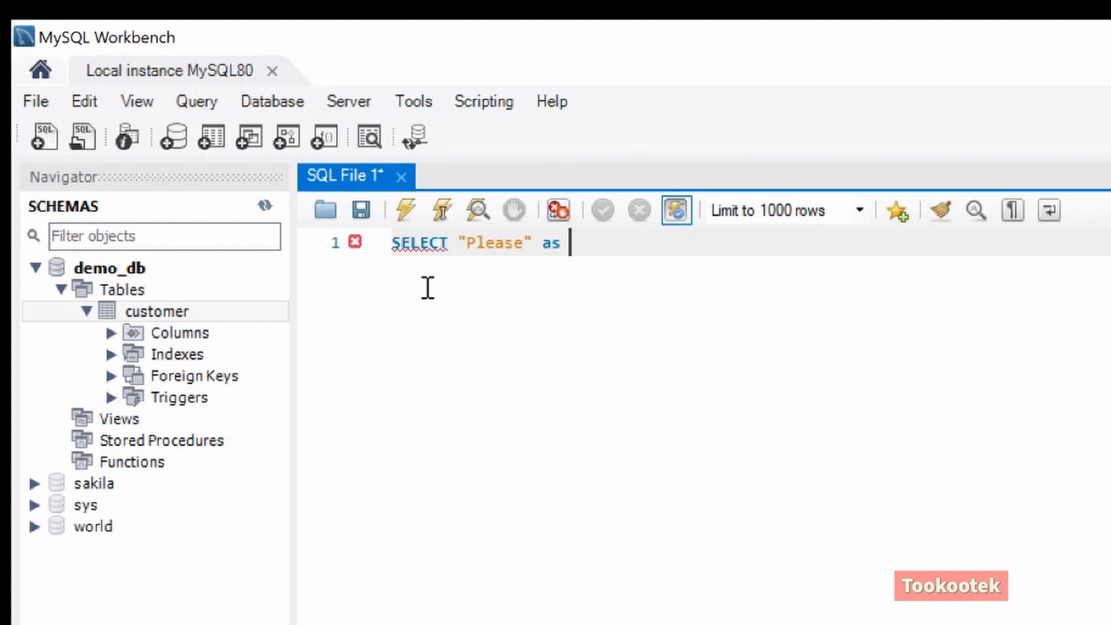
pyautogui.write('MY, ')
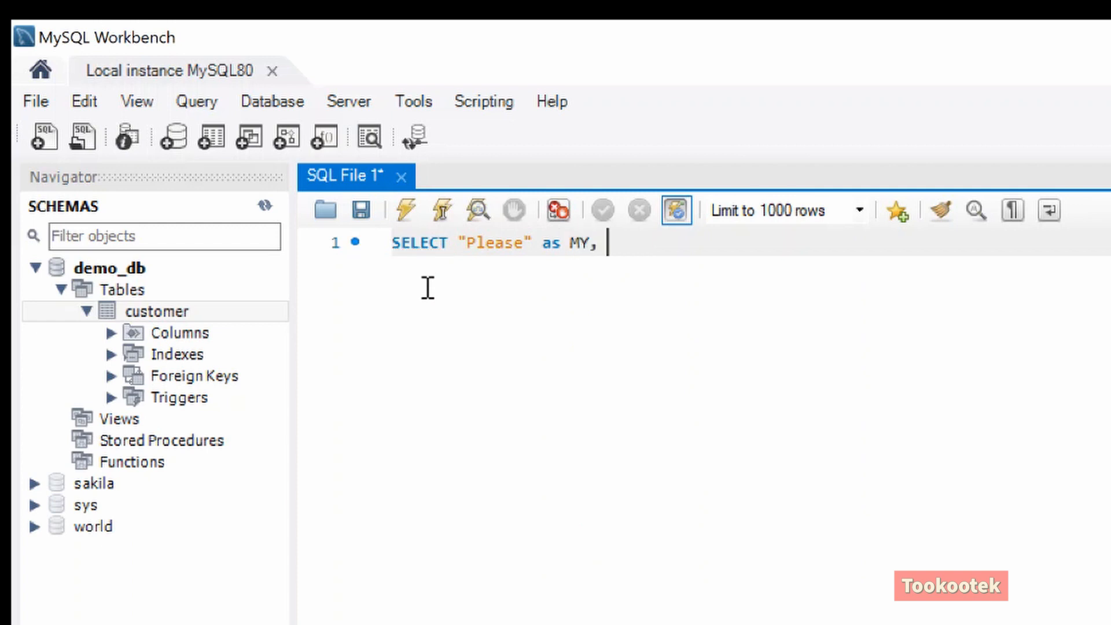
pyautogui.write('"SUBSCRIBE" as')
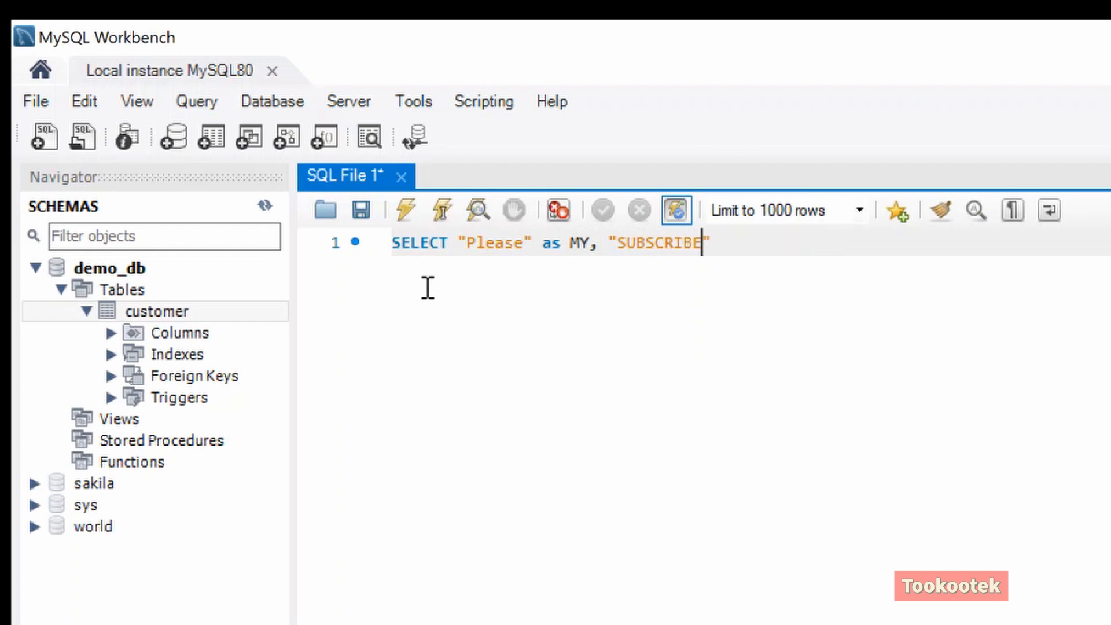
pyautogui.write(' Re')
pyautogui.press('BackSpace')
pyautogui.write('equest')
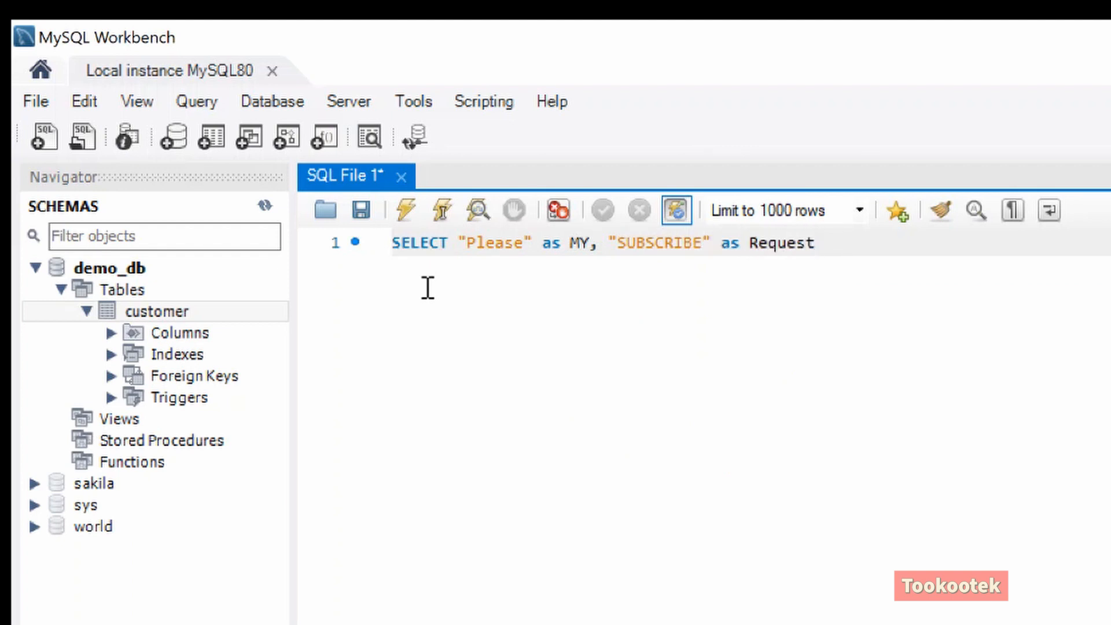
# - Execute the query and select the MY and Request cells of the result row in turn
pyautogui.click(407, 211)
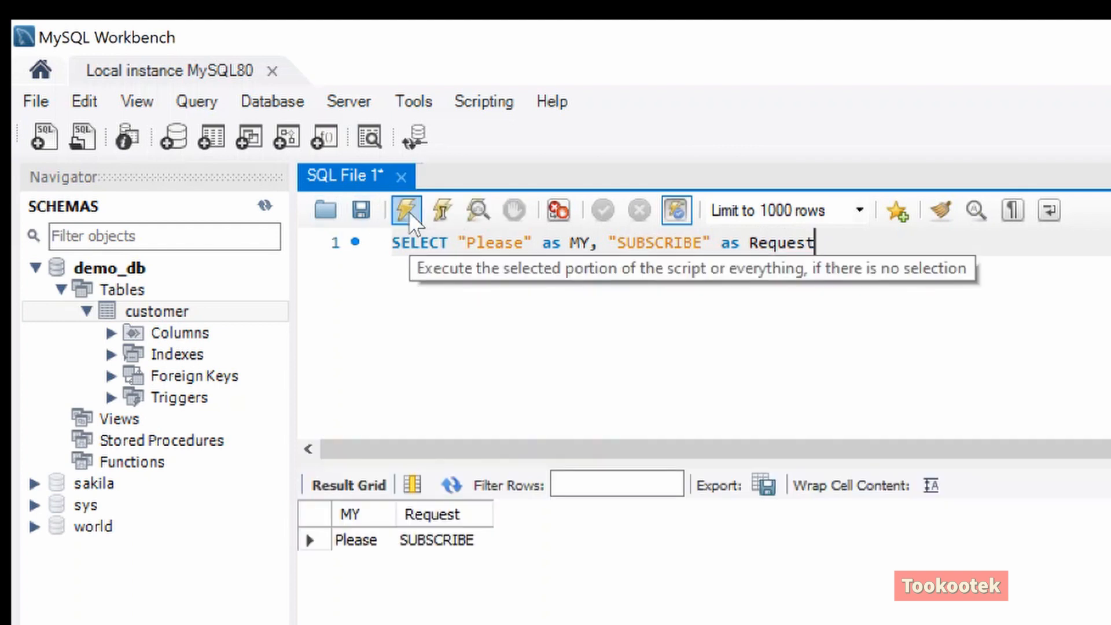
pyautogui.click(356, 540)
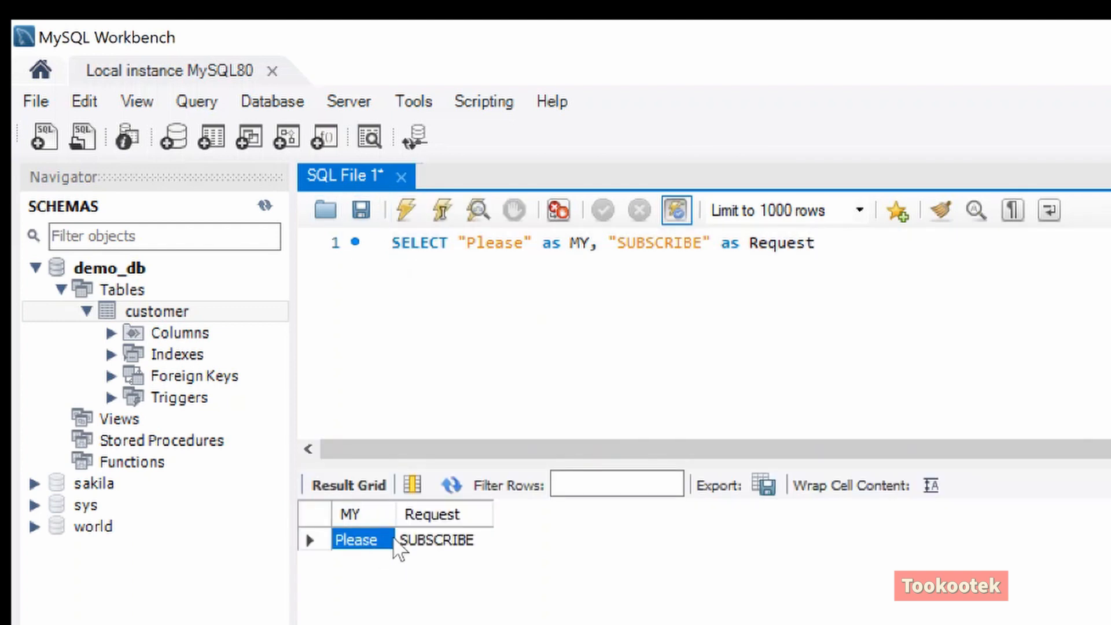
pyautogui.click(432, 540)
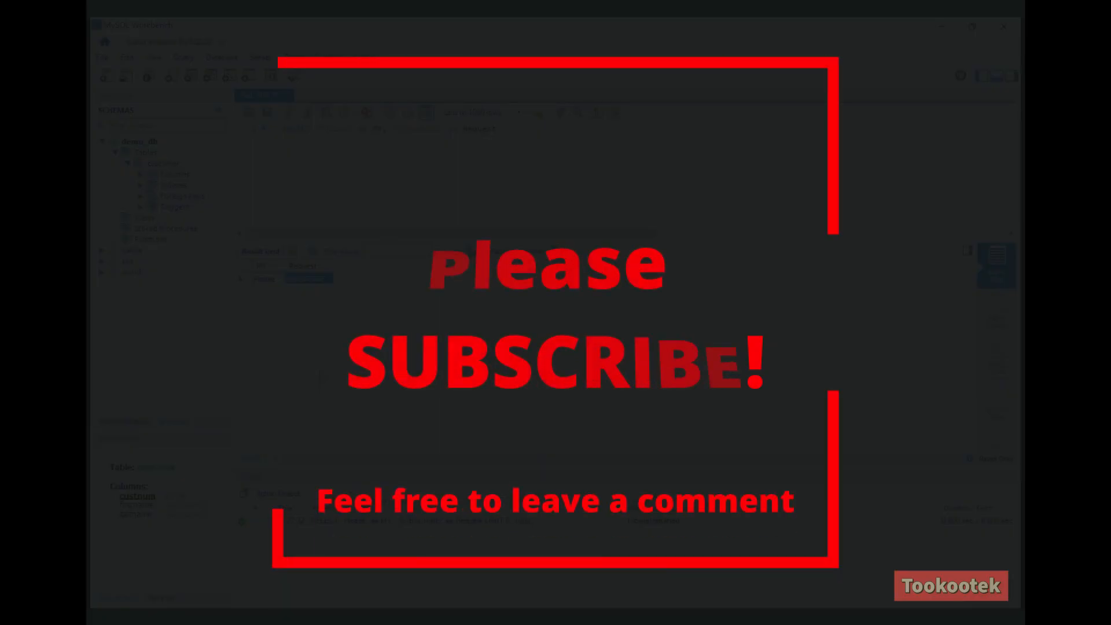